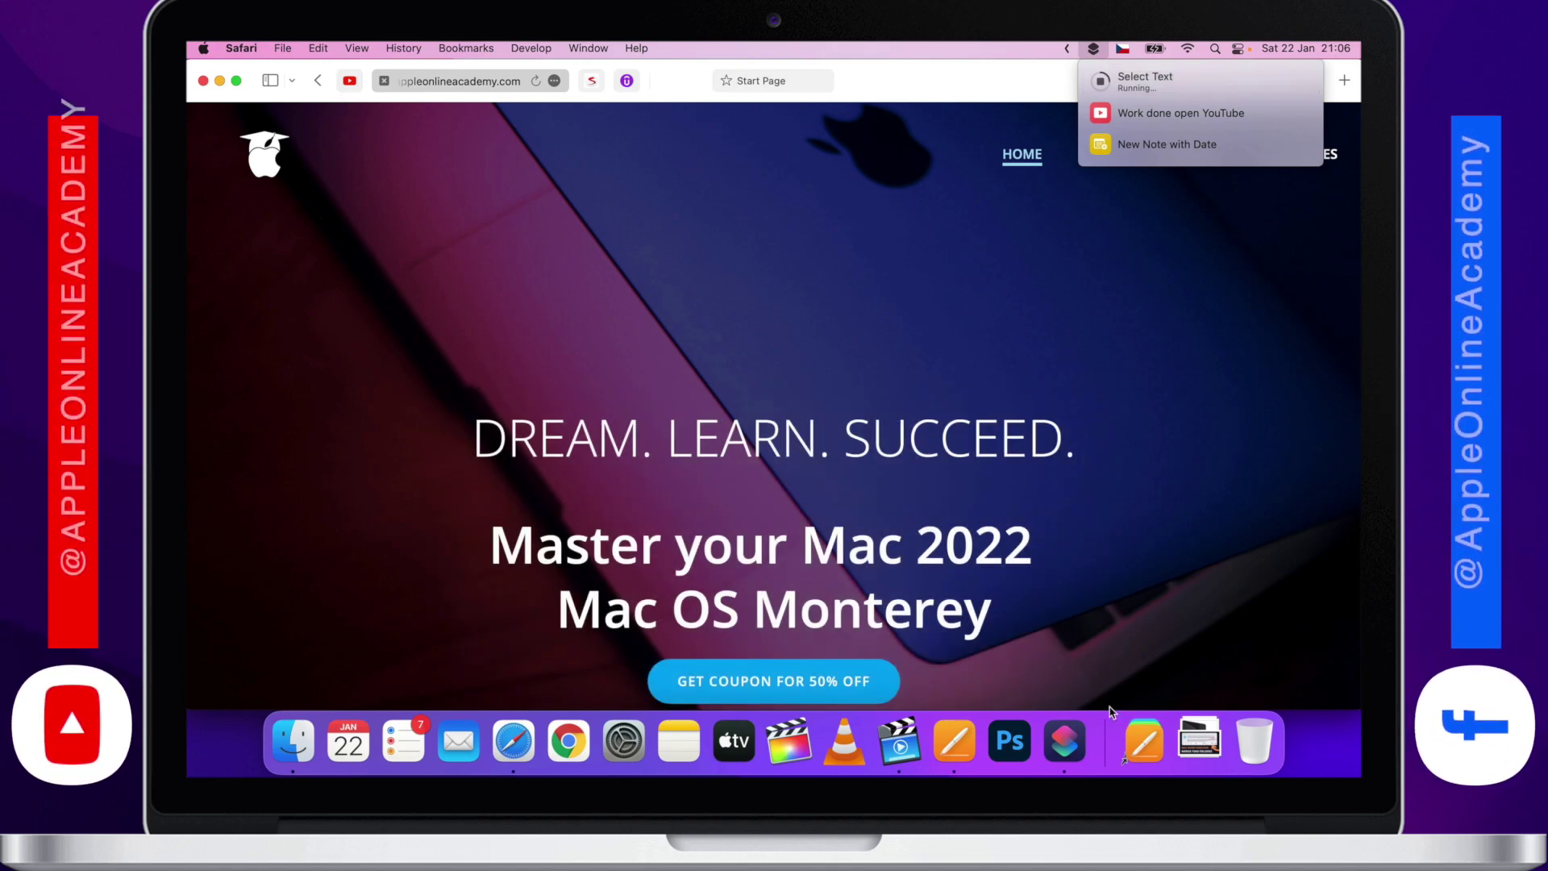
Step: Paste the copied web text, starting DREAM. LEARN. SUCCEED., into the blank Pages document
{"action": "left_click", "coordinate": [952, 750]}
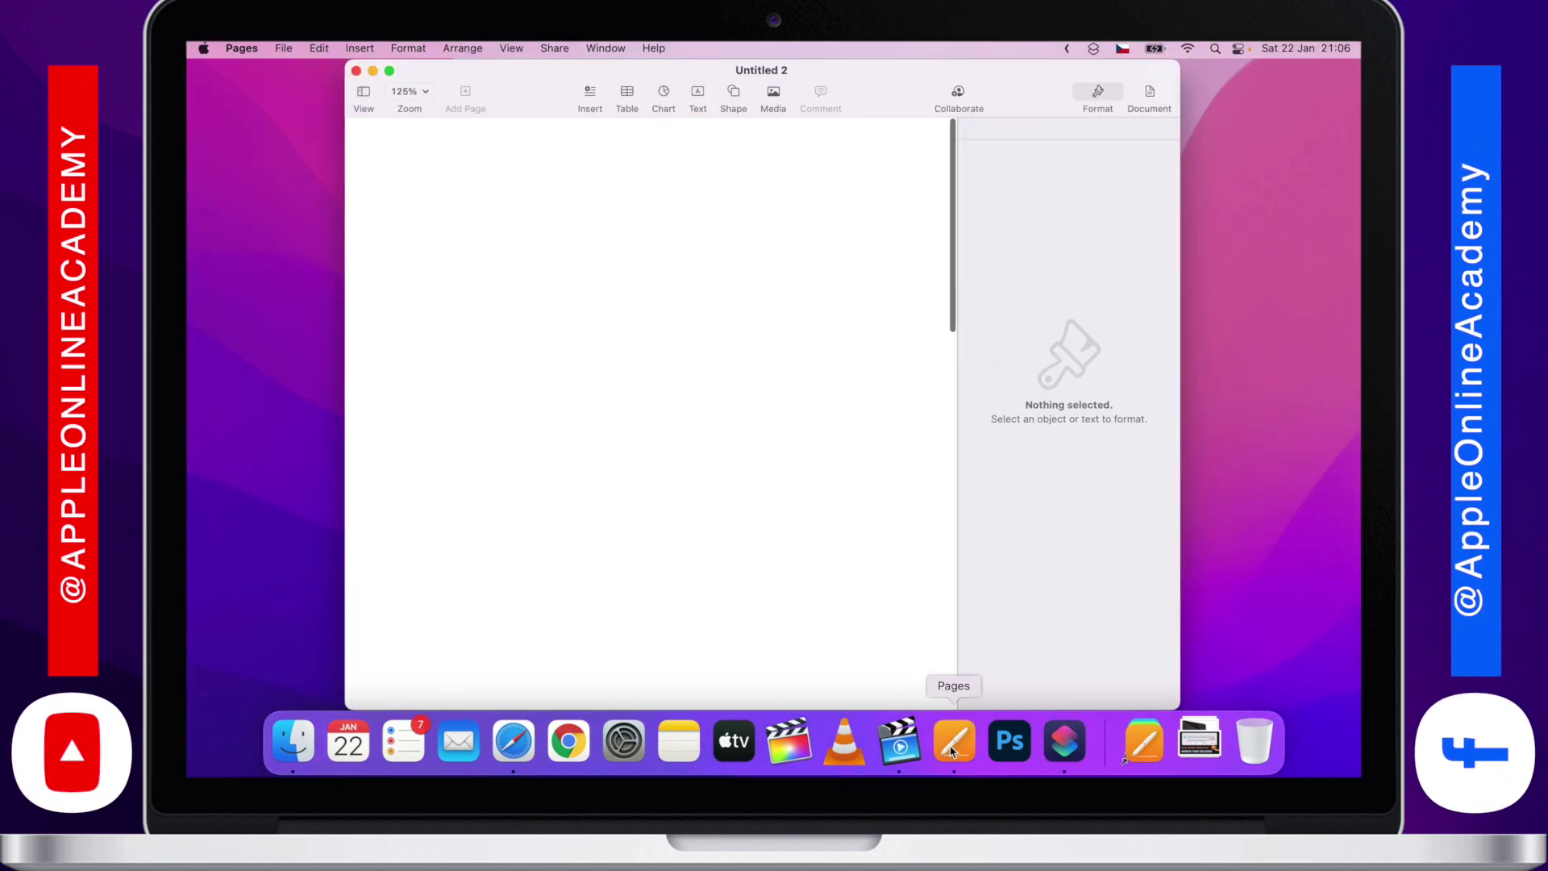
{"action": "left_click", "coordinate": [478, 188]}
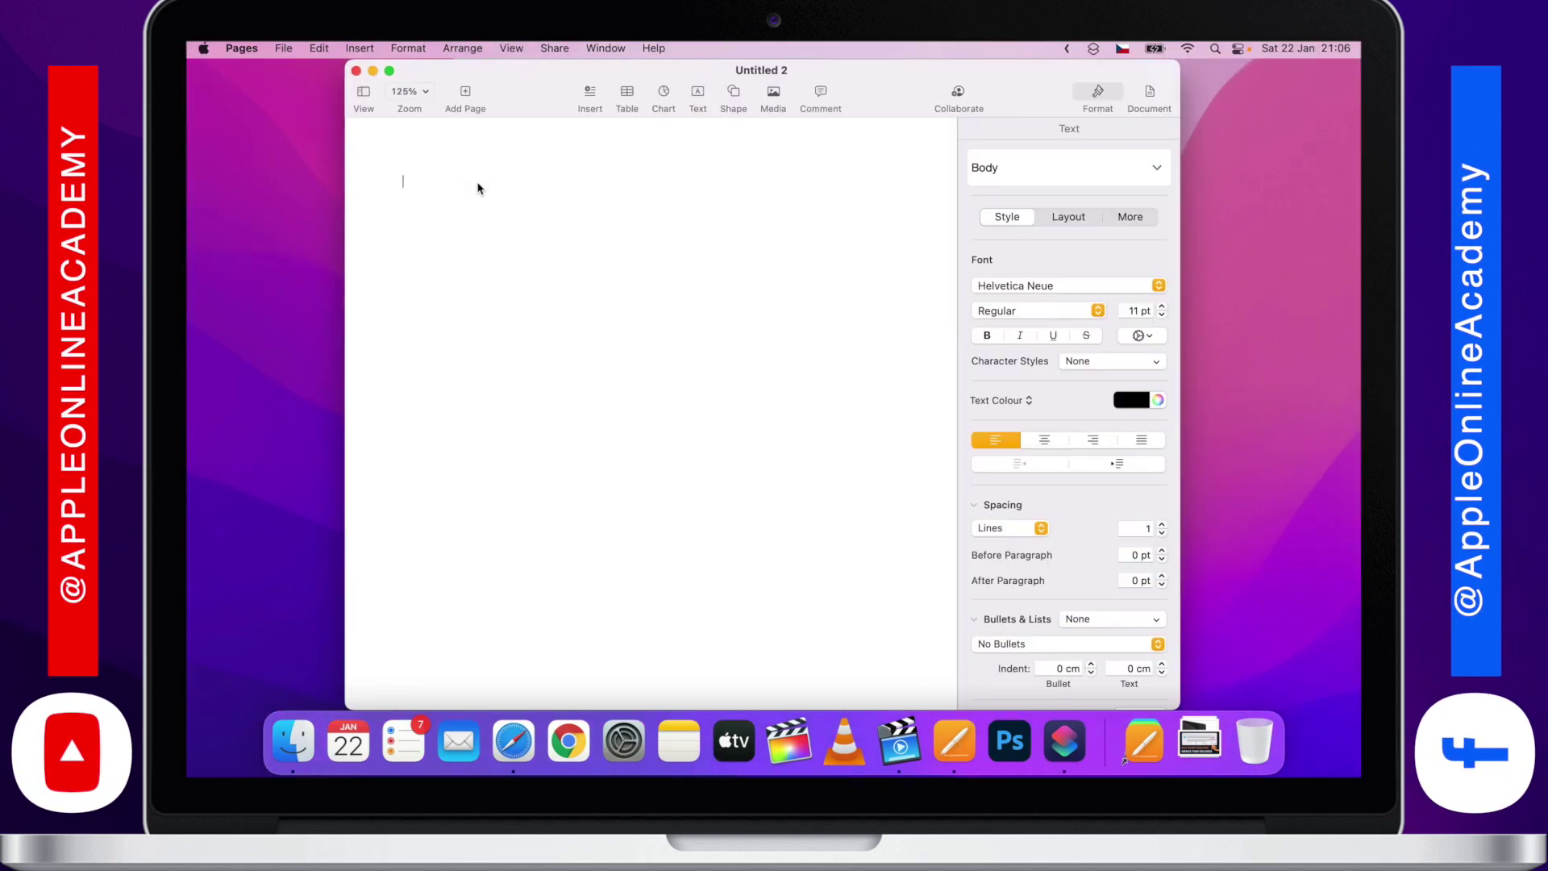
{"action": "type", "text": "DREAM. LEARN. SUCCEED. Master your Mac 2022 Mac OS Monterey GET COUPON FOR 50% OFF"}
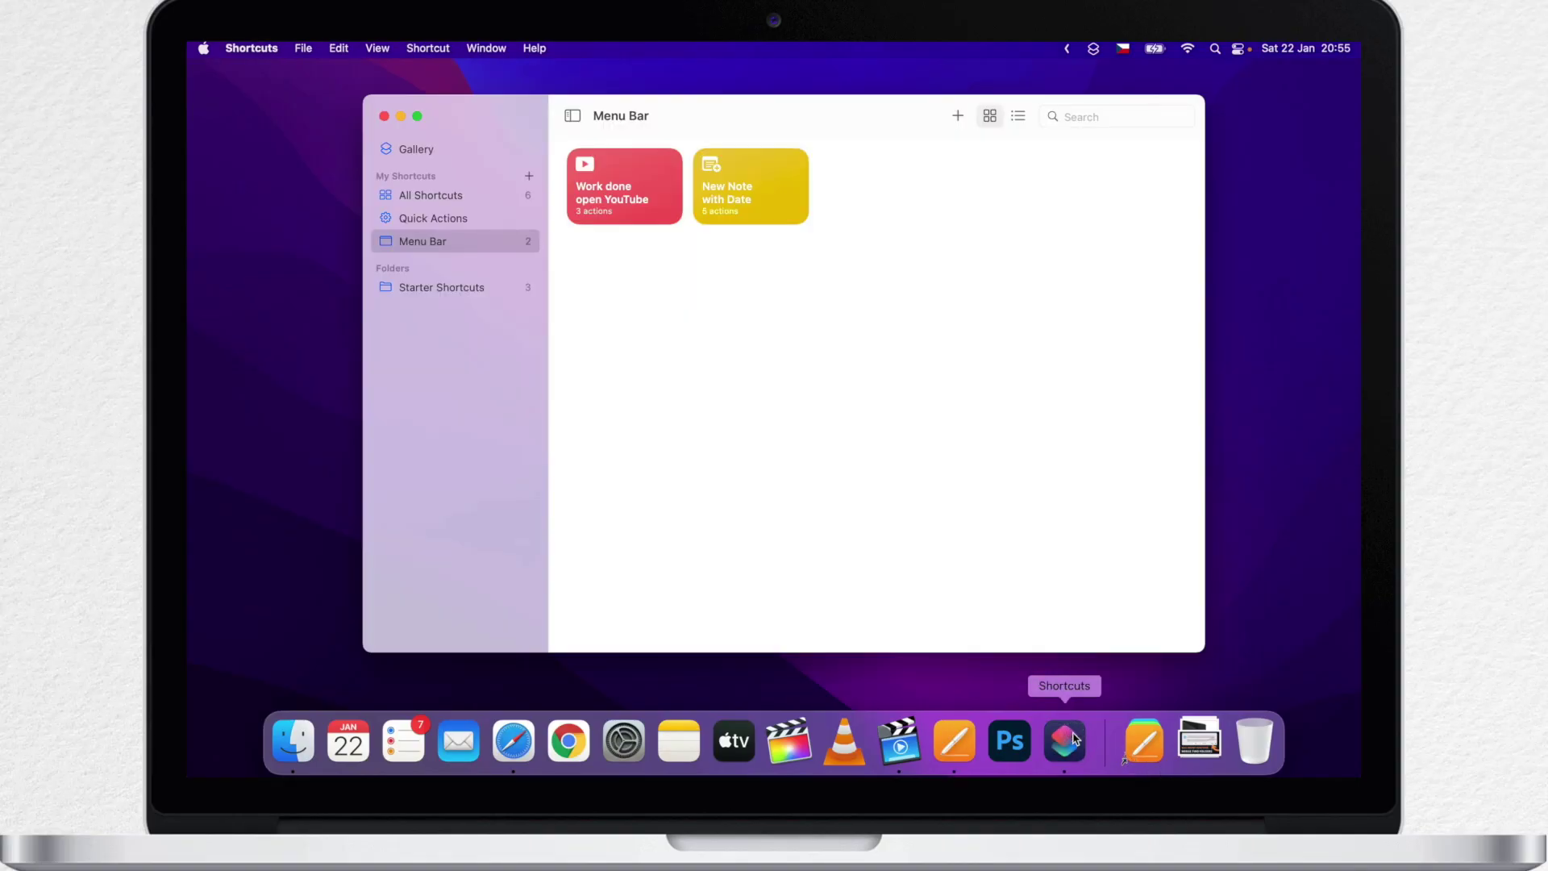
Step: Start a new untitled shortcut from the Shortcuts toolbar
{"action": "left_click", "coordinate": [957, 116]}
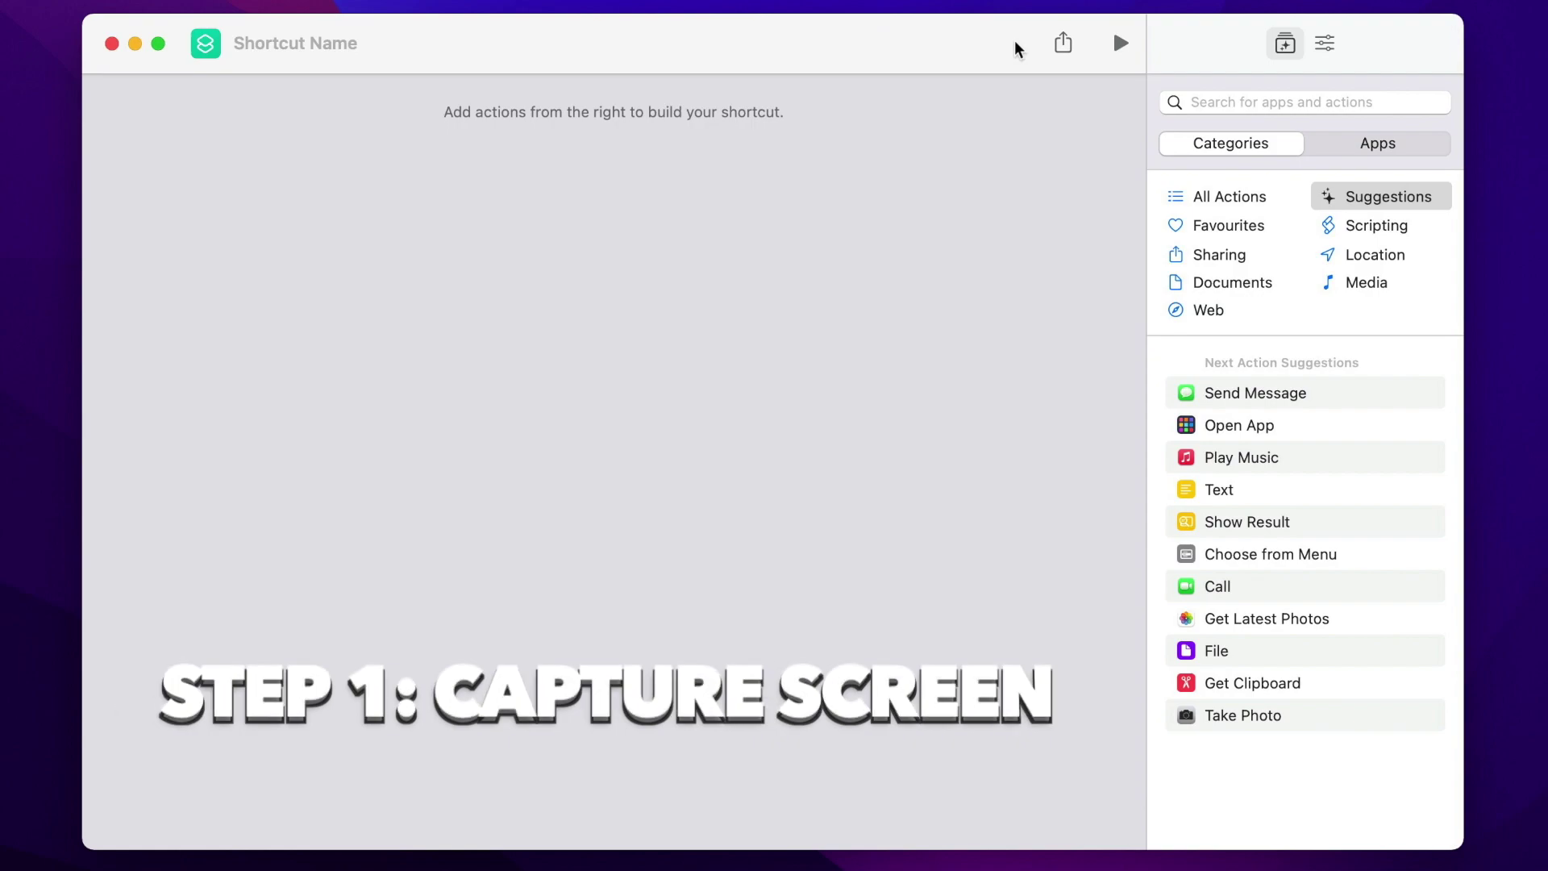
Step: Search the actions for 'screenshot' and add Take Screenshot to the editor
{"action": "left_click", "coordinate": [1219, 98]}
{"action": "type", "text": "screenshot"}
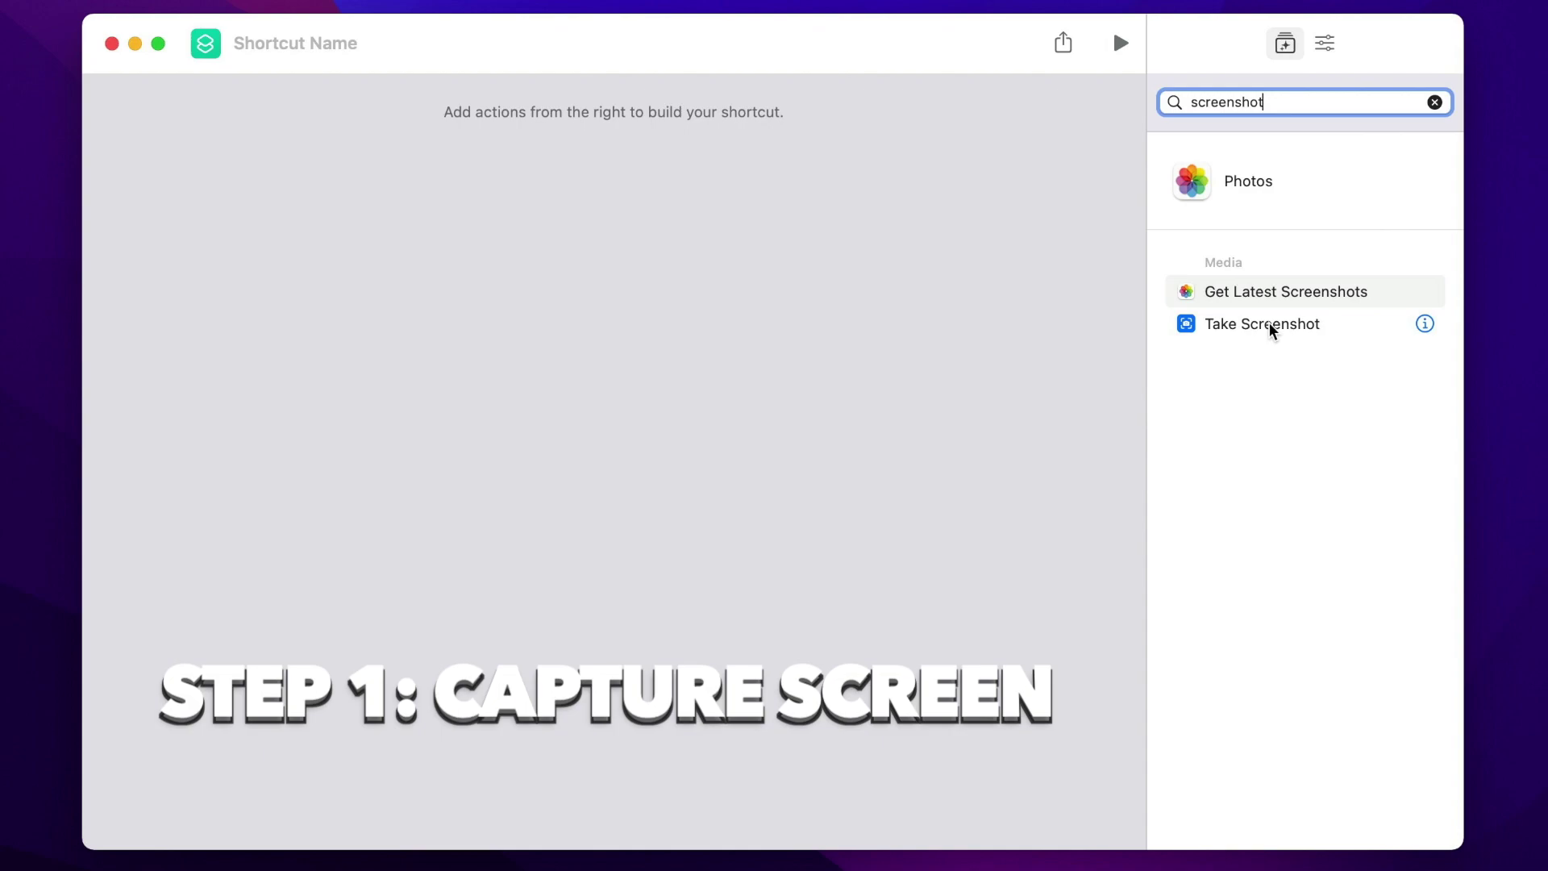
{"action": "left_click_drag", "start_coordinate": [1270, 327], "coordinate": [500, 121]}
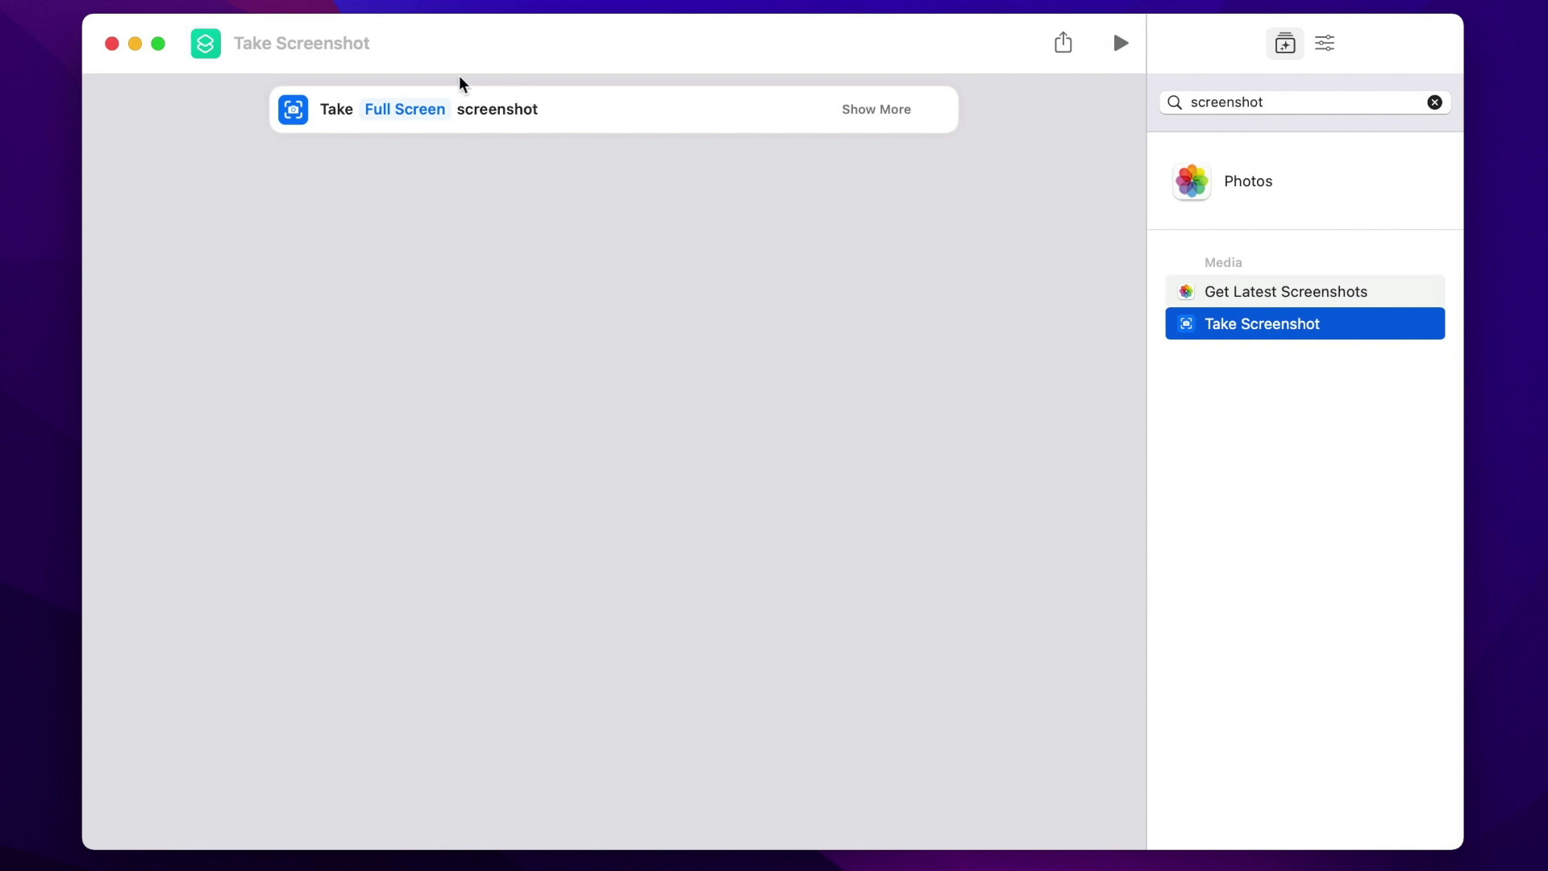
Step: Set the Take Screenshot action to Interactive mode with its selection set to Custom
{"action": "left_click", "coordinate": [403, 112]}
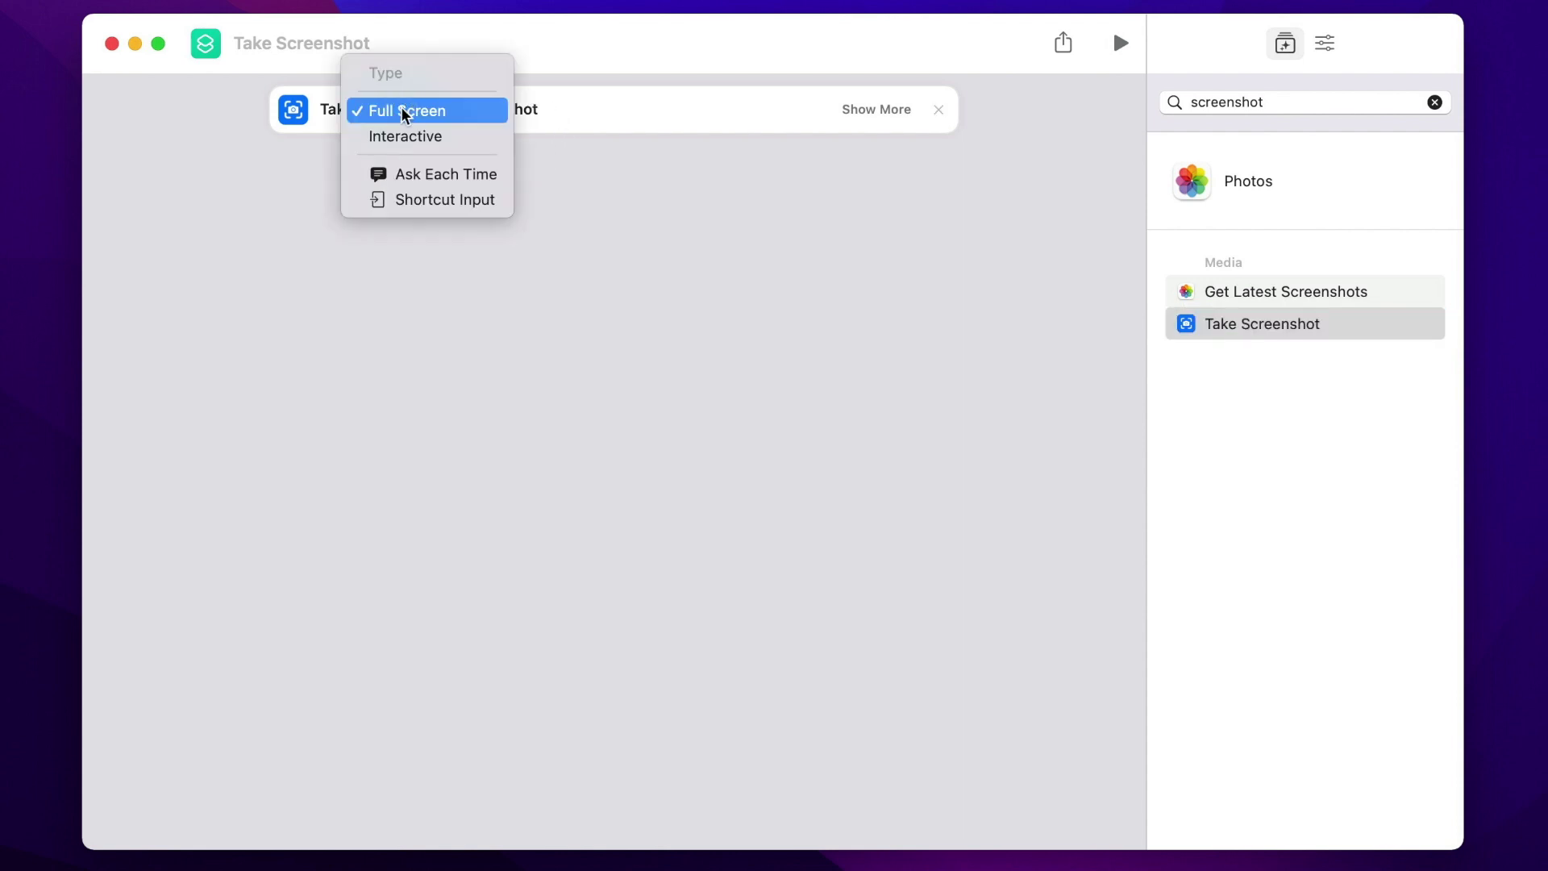
{"action": "left_click", "coordinate": [452, 137]}
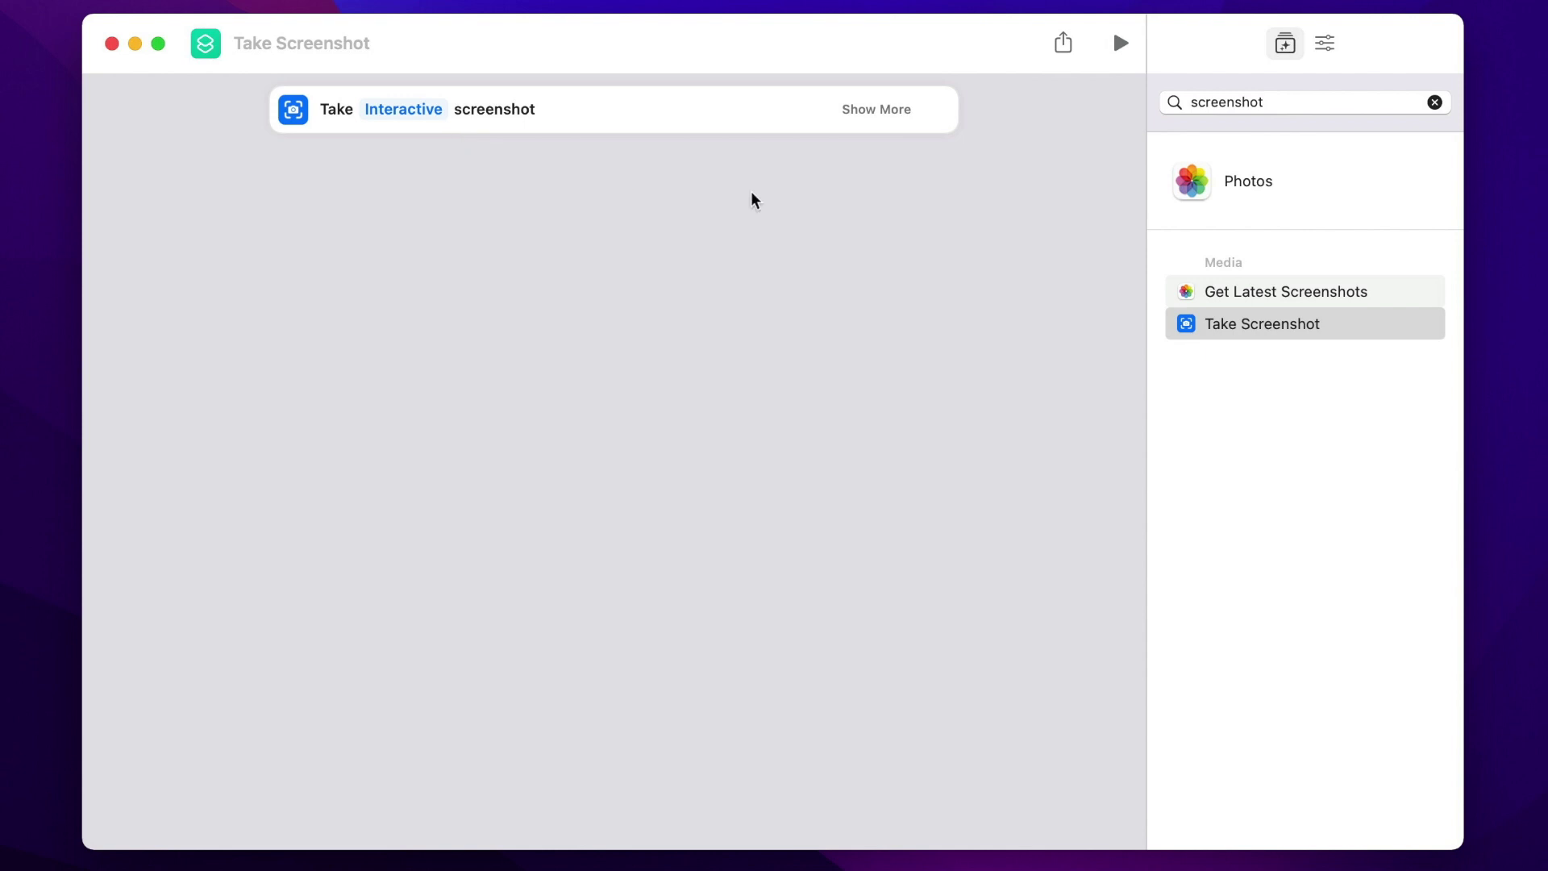
{"action": "left_click", "coordinate": [891, 116]}
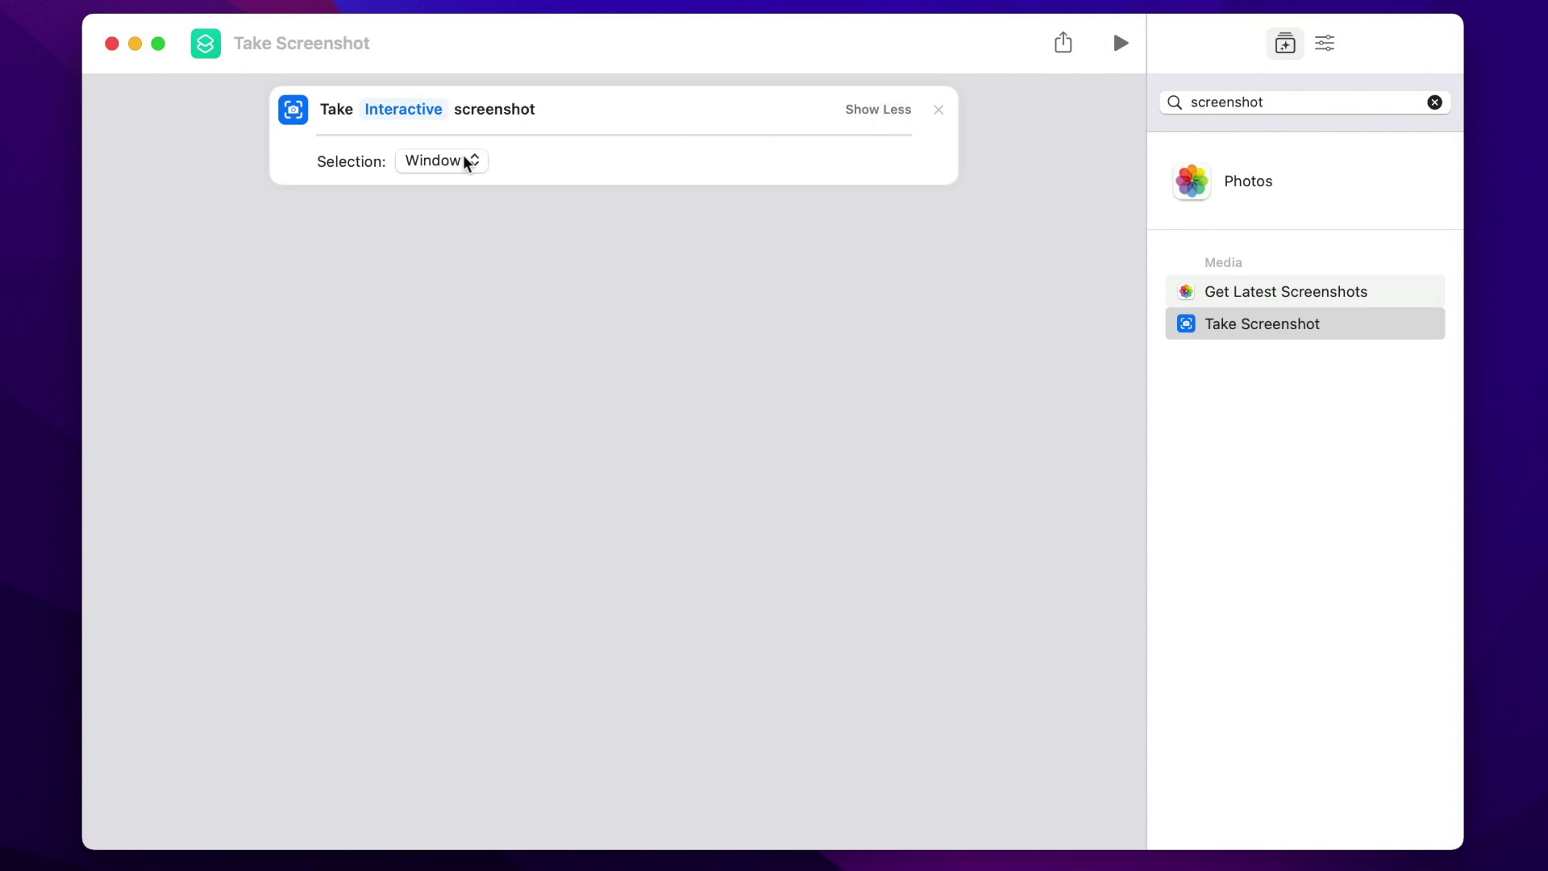
{"action": "left_click", "coordinate": [465, 159]}
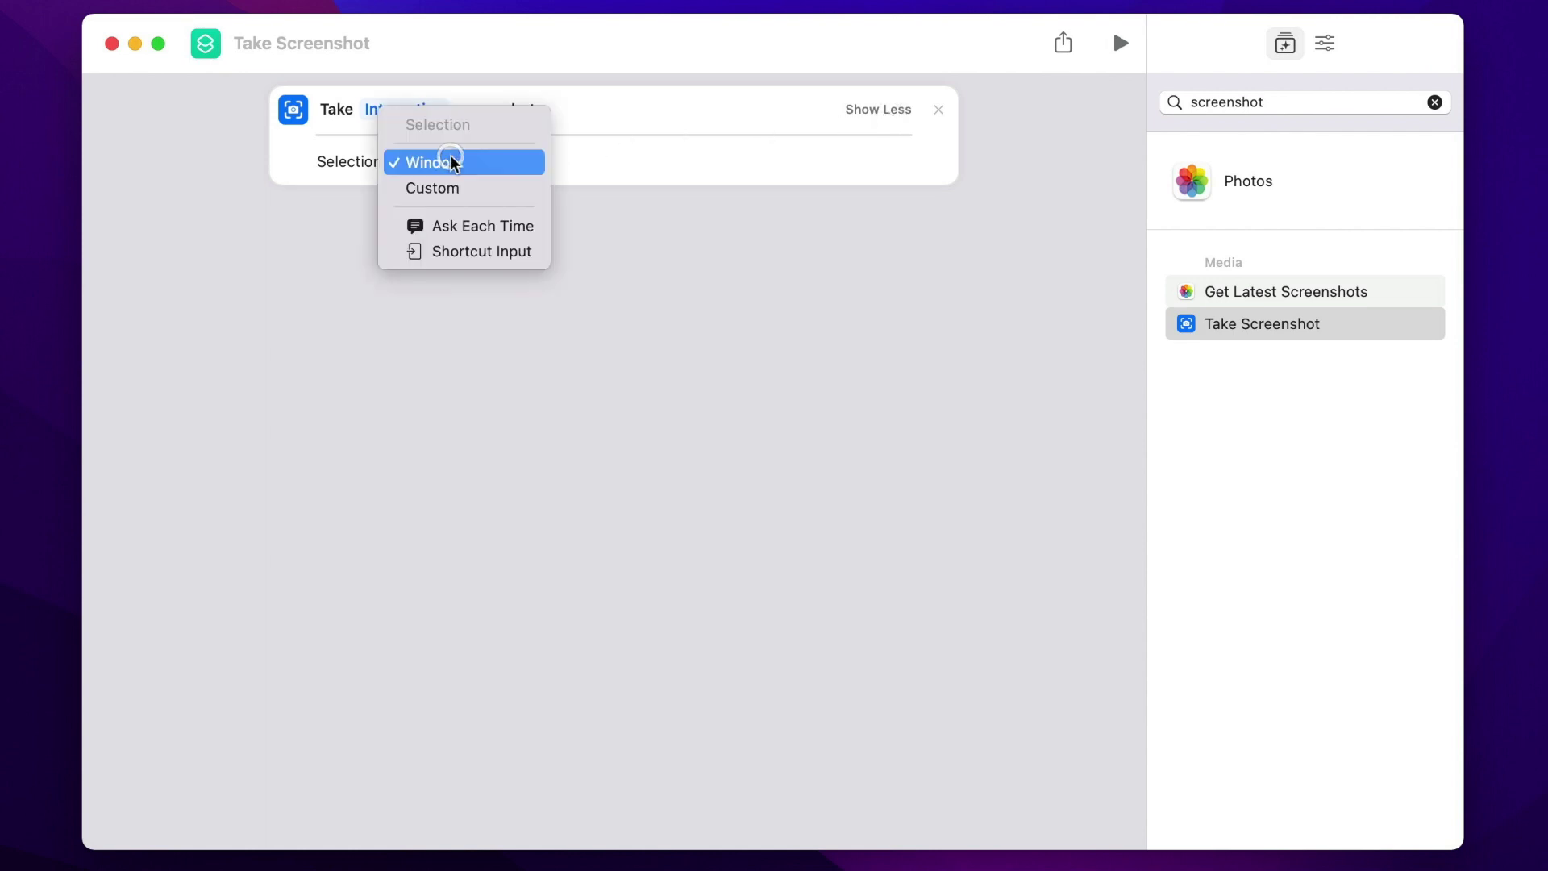
{"action": "left_click", "coordinate": [472, 196]}
{"action": "left_click", "coordinate": [571, 258]}
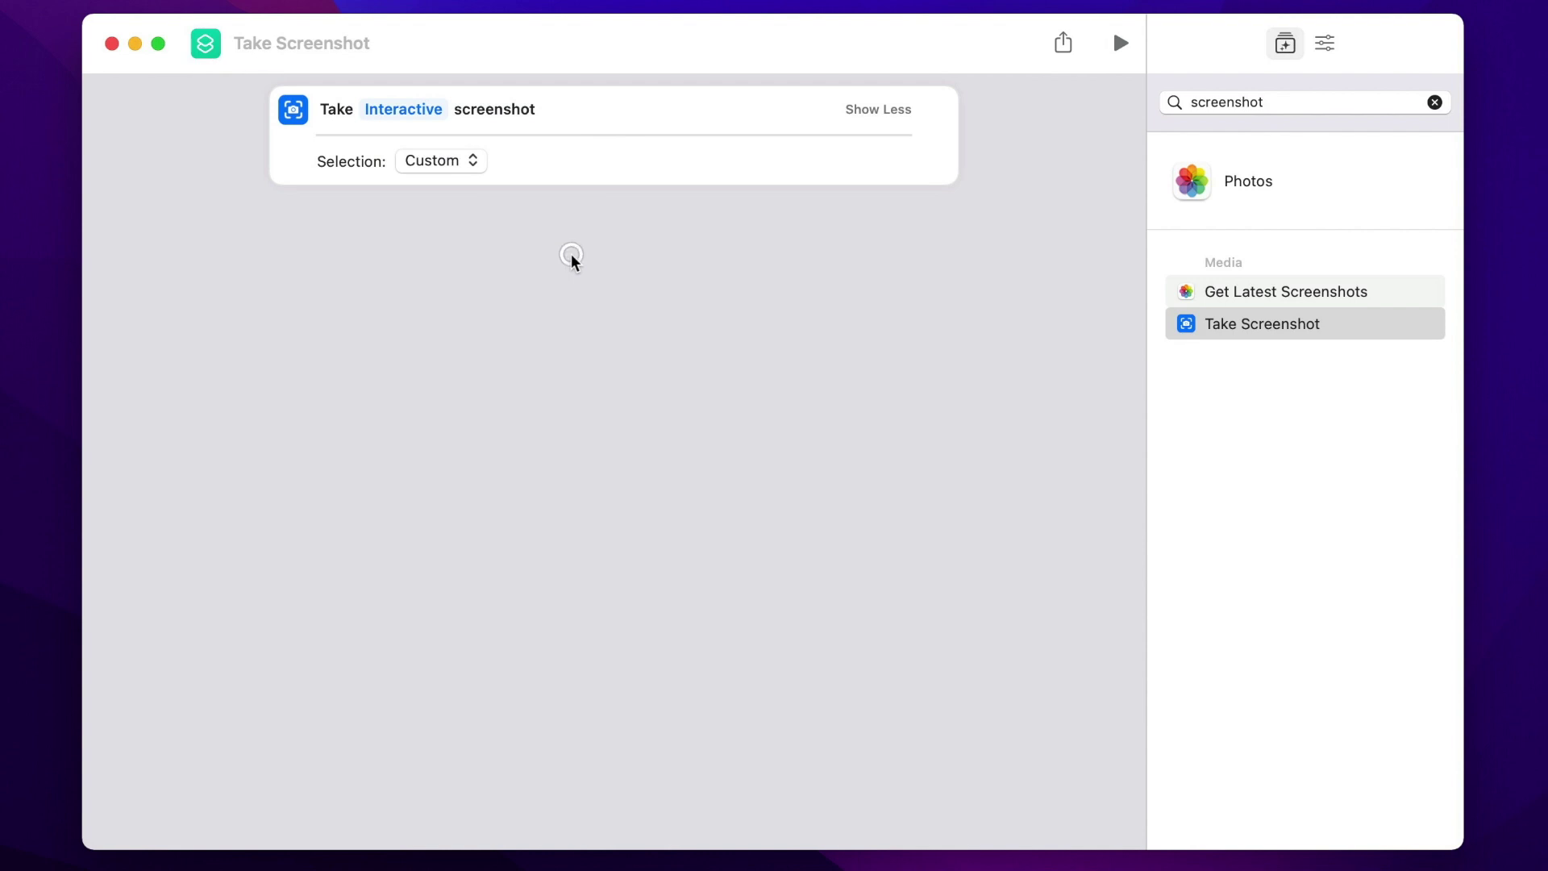
{"action": "left_click", "coordinate": [861, 108]}
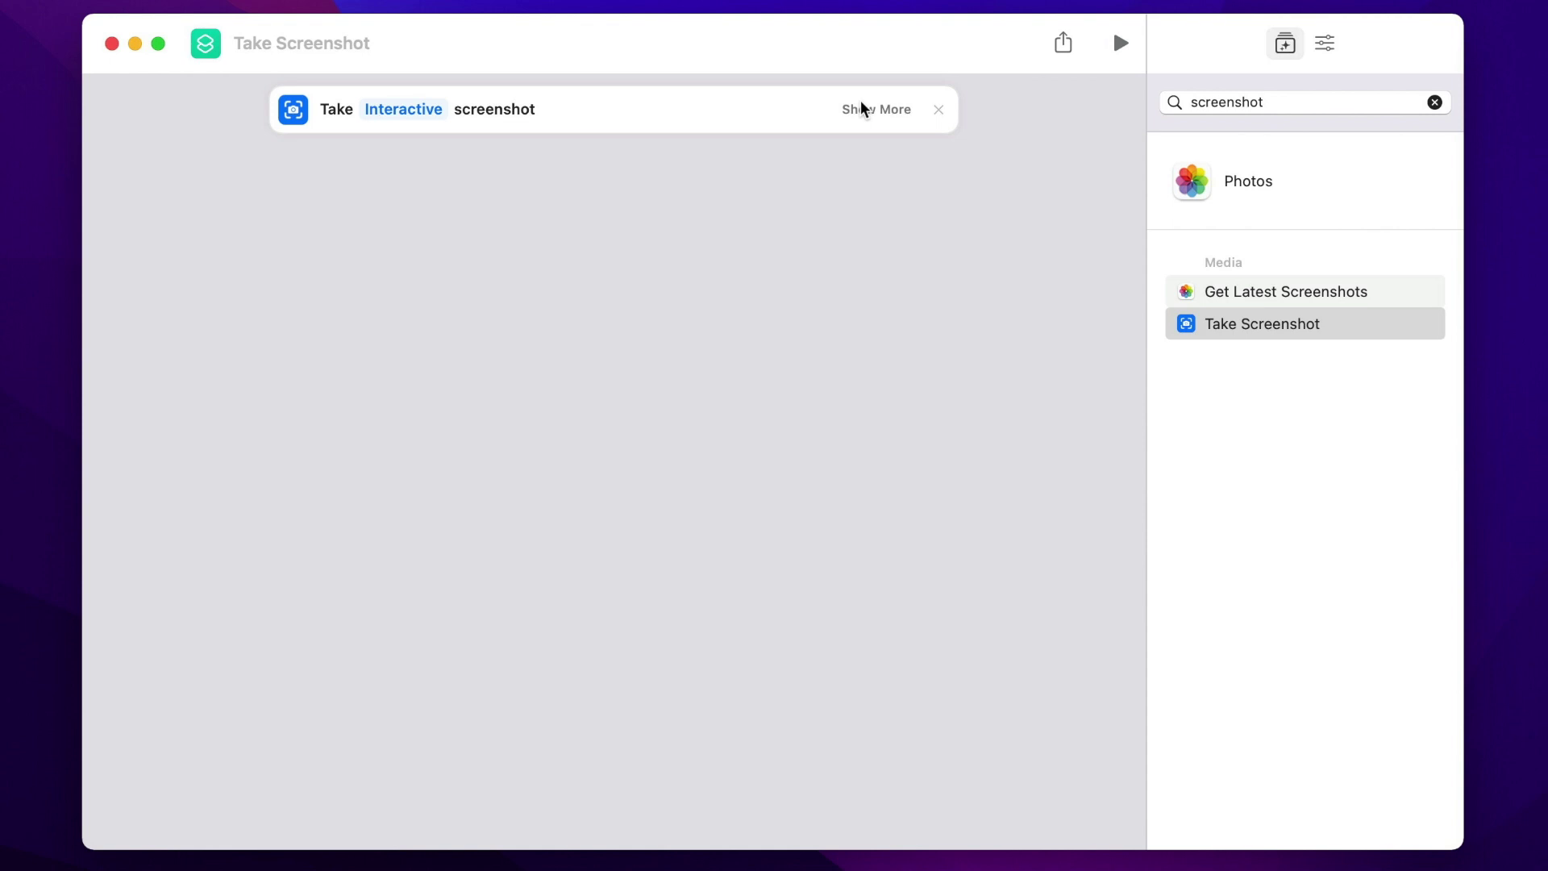
Step: Test-run the shortcut, capturing the area around the Take Screenshot action
{"action": "left_click", "coordinate": [1119, 43]}
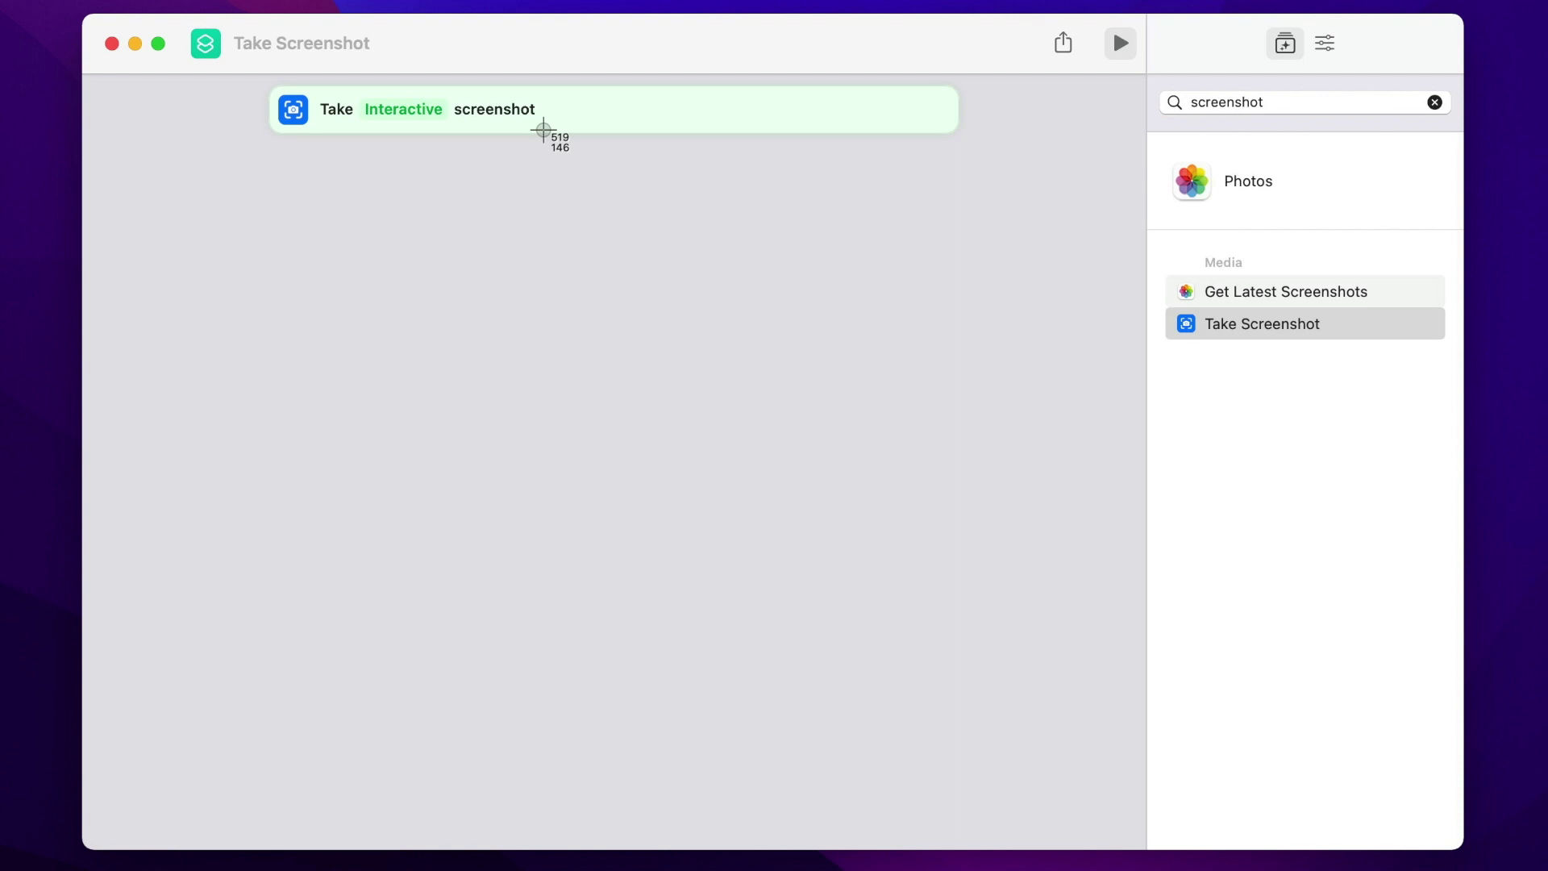
{"action": "left_click_drag", "start_coordinate": [544, 129], "coordinate": [292, 71]}
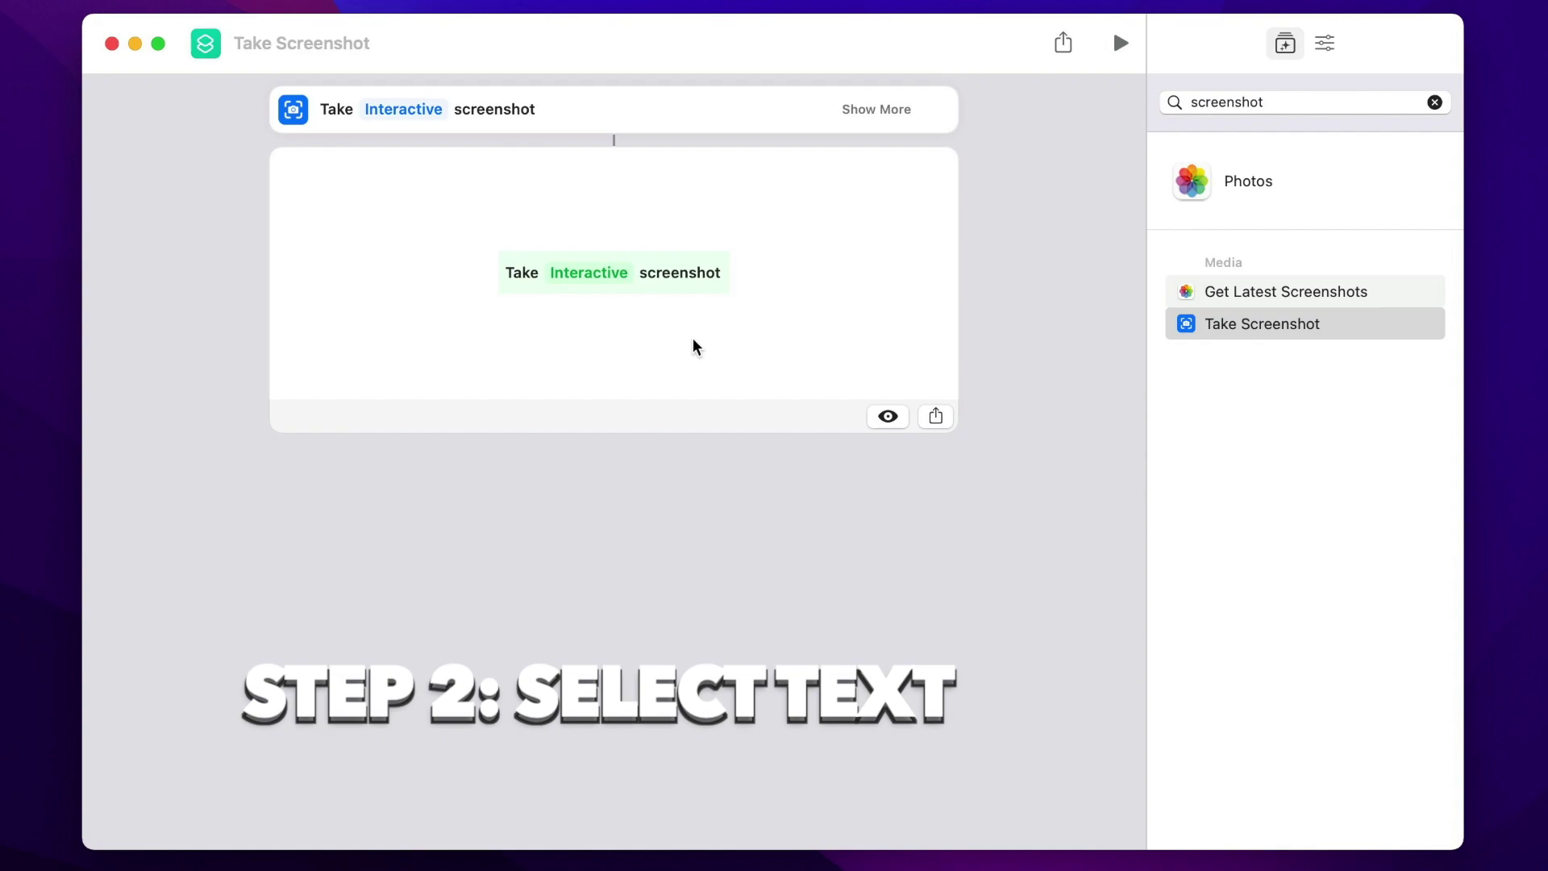
Step: Search for 'text' and add Extract Text from Image after the screenshot step
{"action": "left_click", "coordinate": [1435, 103]}
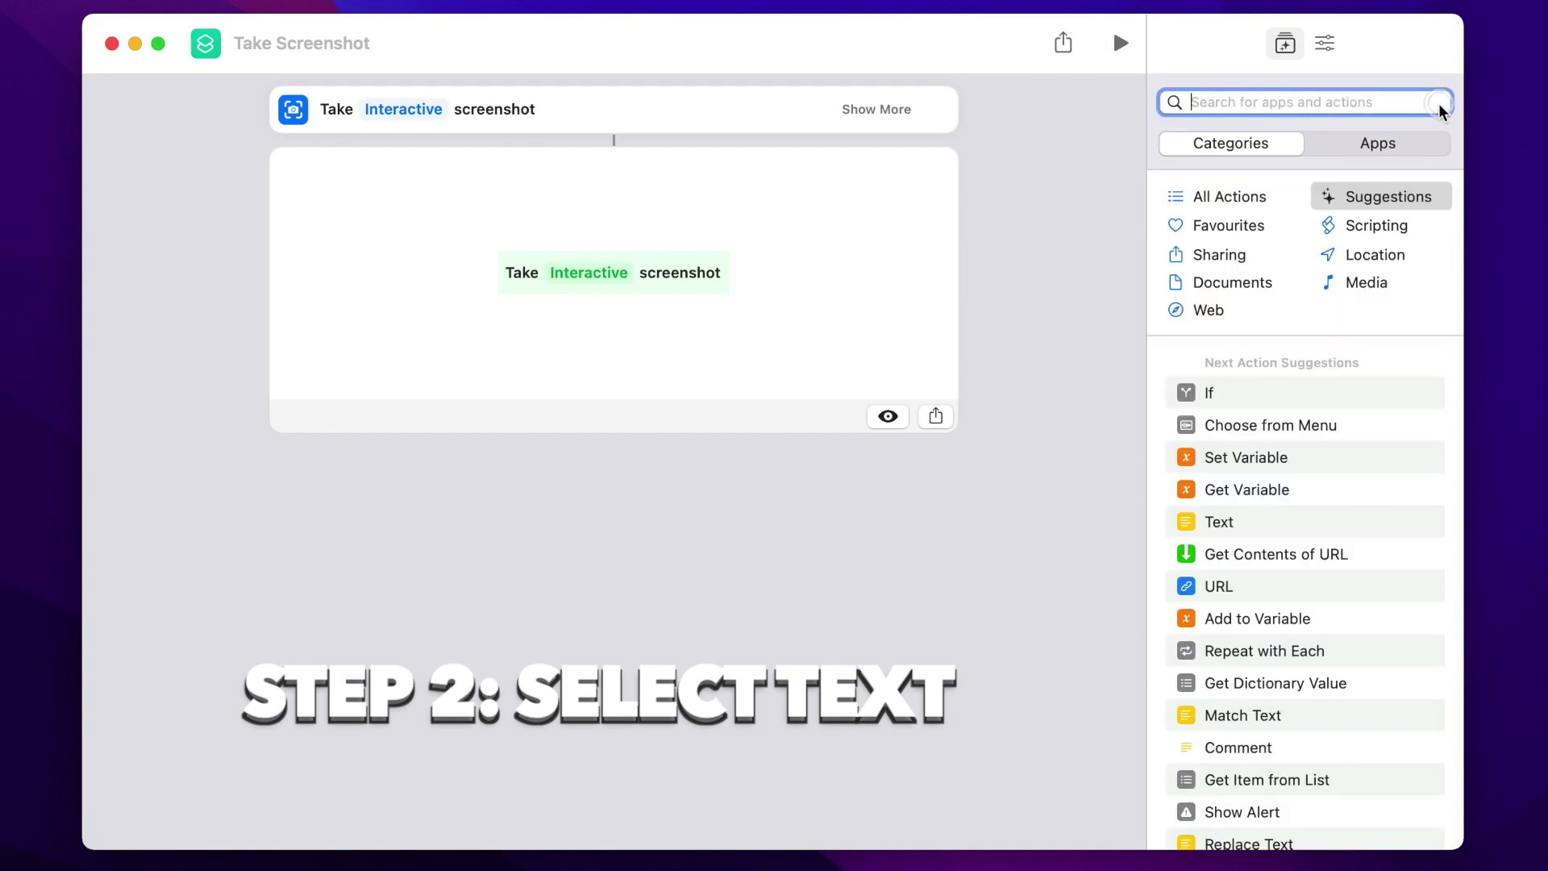
{"action": "type", "text": "text"}
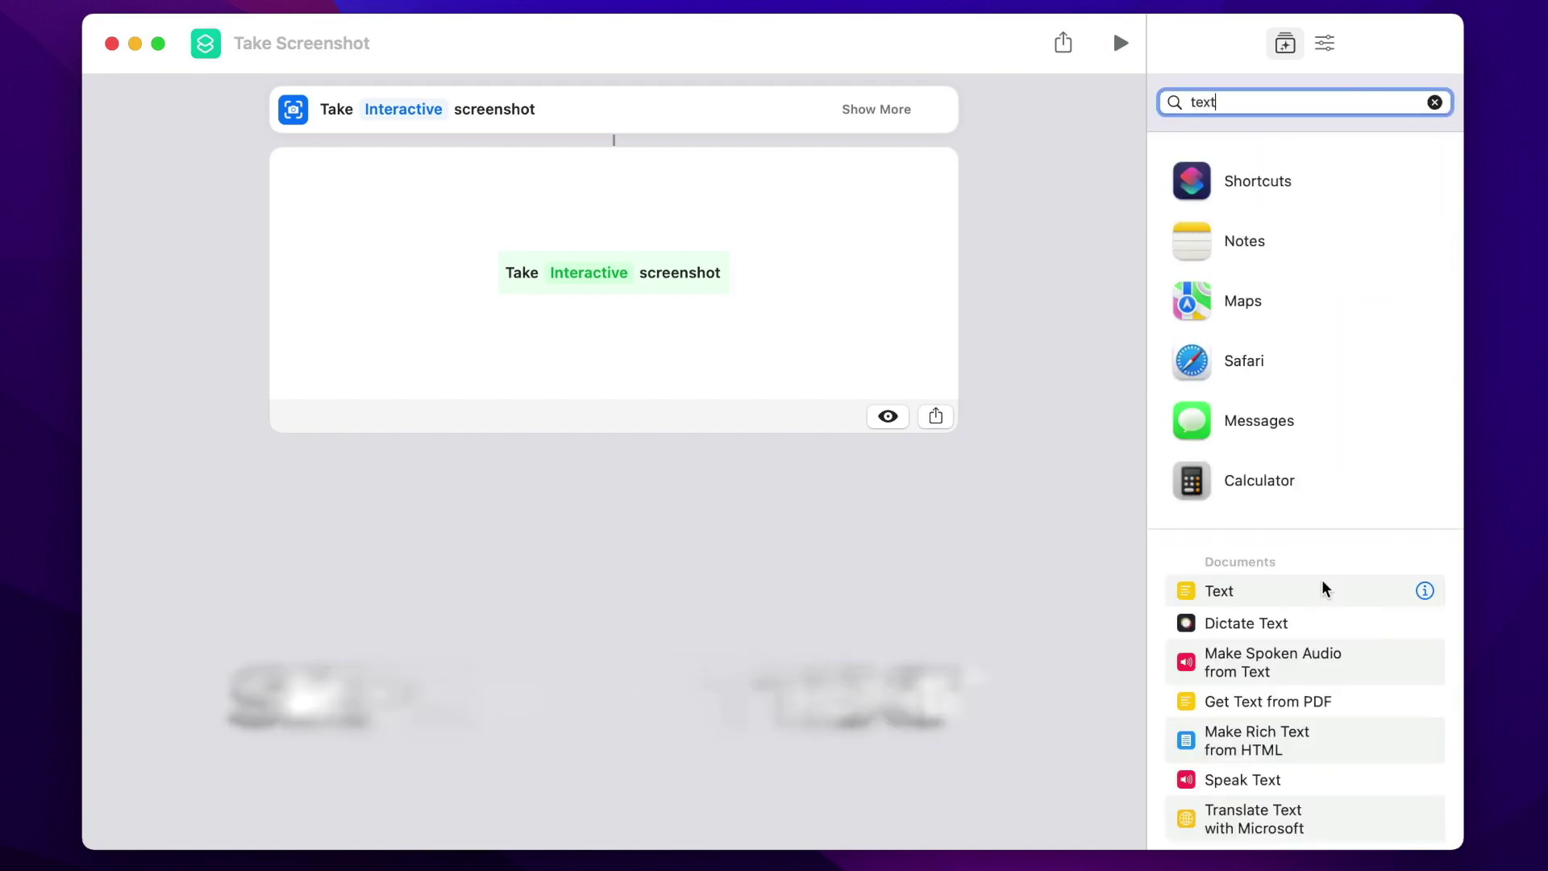
{"action": "scroll", "coordinate": [1322, 587], "scroll_direction": "down", "scroll_amount": 2}
{"action": "scroll", "coordinate": [1327, 589], "scroll_direction": "down", "scroll_amount": 4}
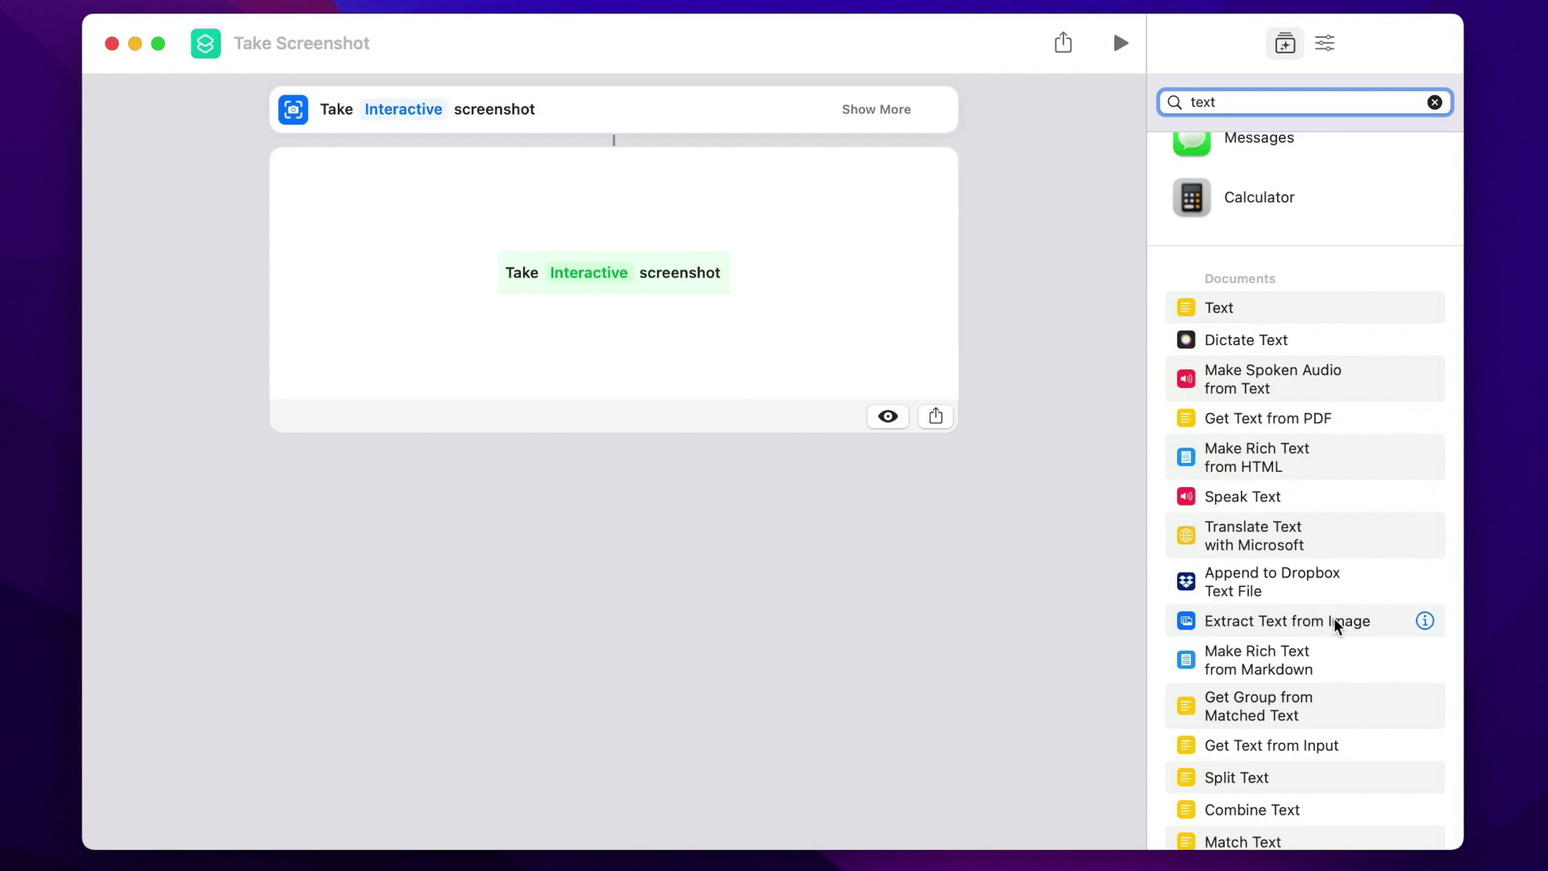
{"action": "double_click", "coordinate": [1335, 625]}
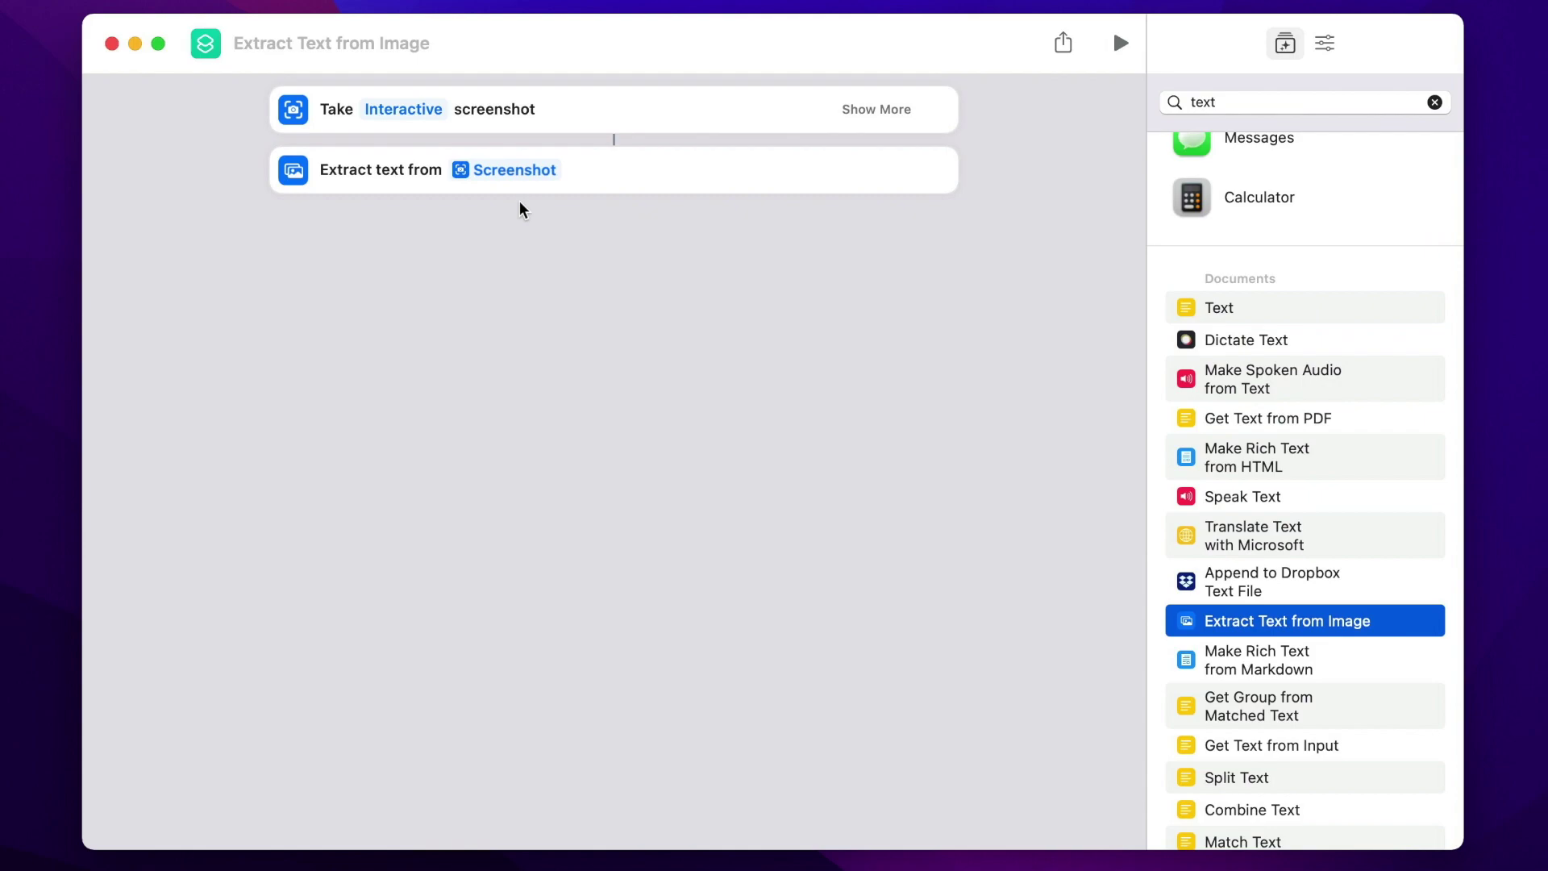
{"action": "scroll", "coordinate": [1313, 232], "scroll_direction": "up", "scroll_amount": 6}
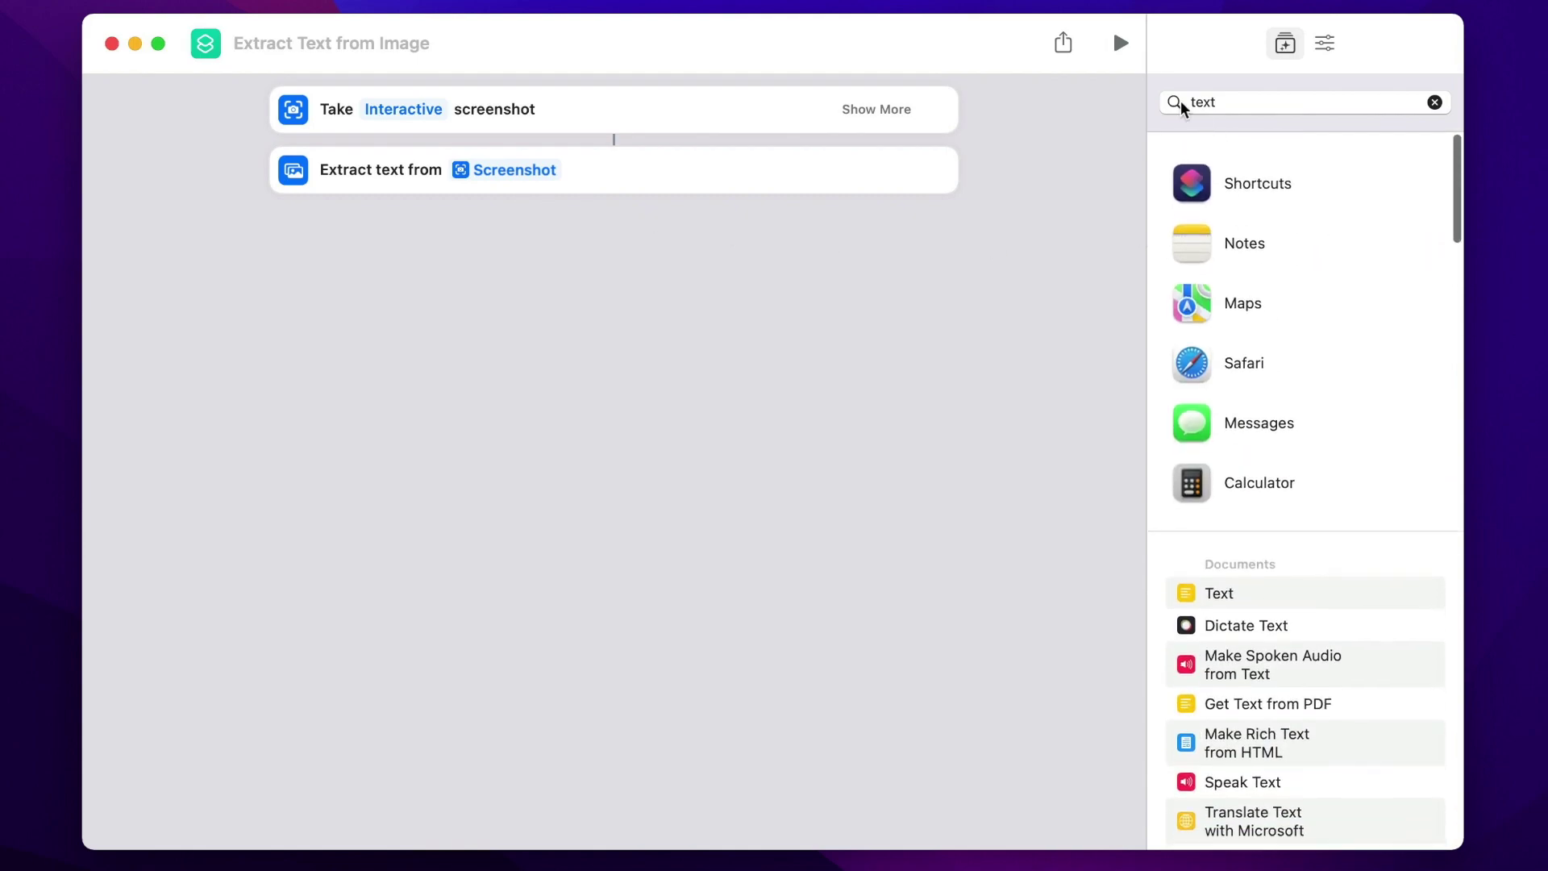
Step: Run the shortcut over the app rows and view the six names, Shortcuts to Calculator, as a list
{"action": "left_click", "coordinate": [1120, 42]}
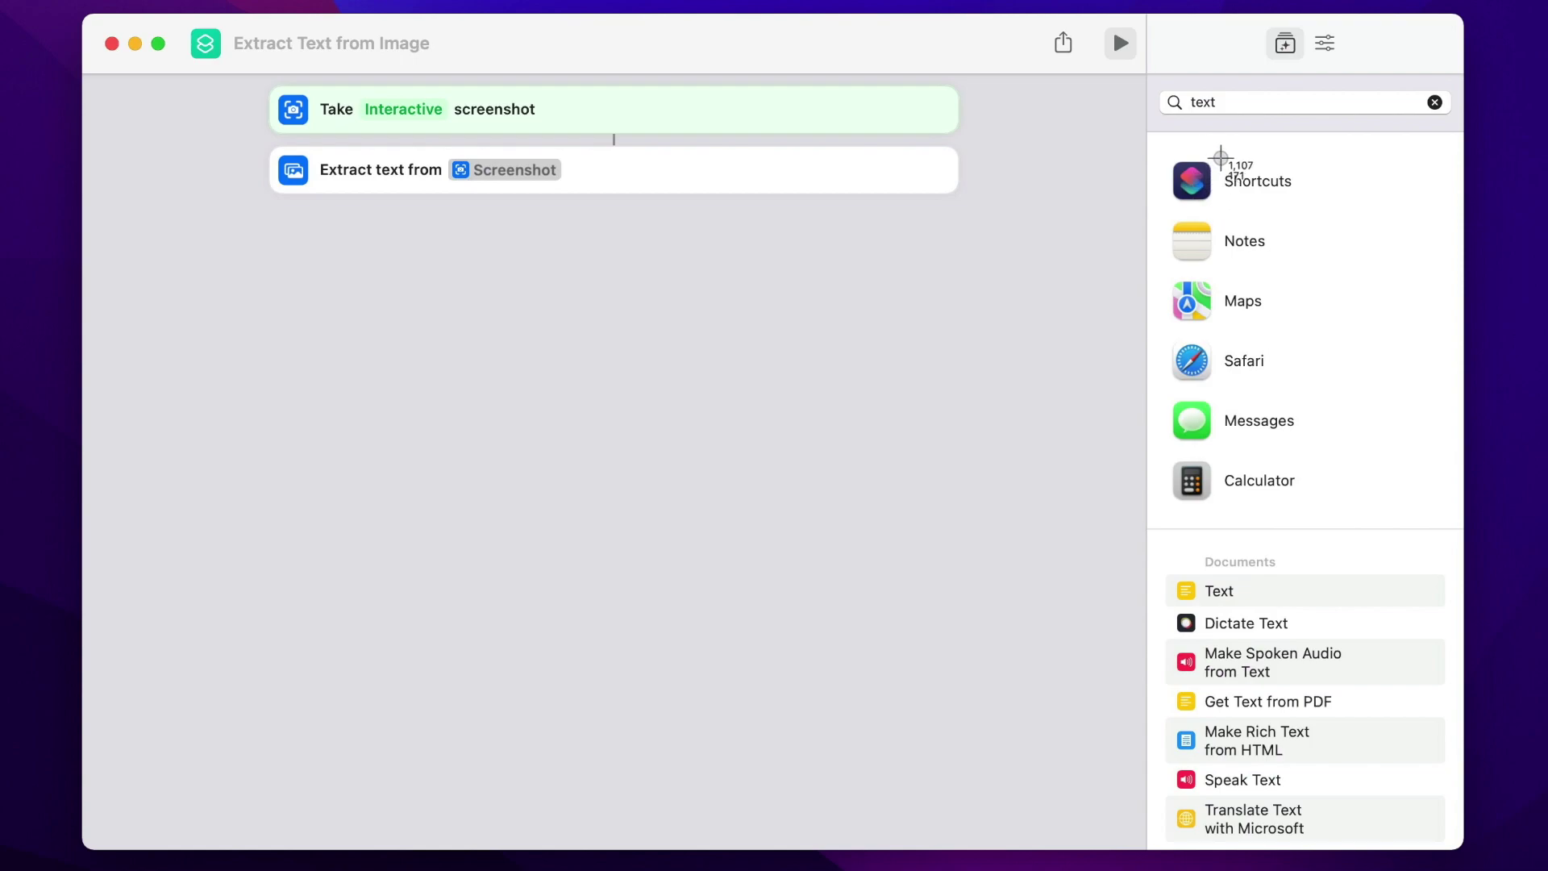
{"action": "left_click_drag", "start_coordinate": [1221, 158], "coordinate": [1353, 510]}
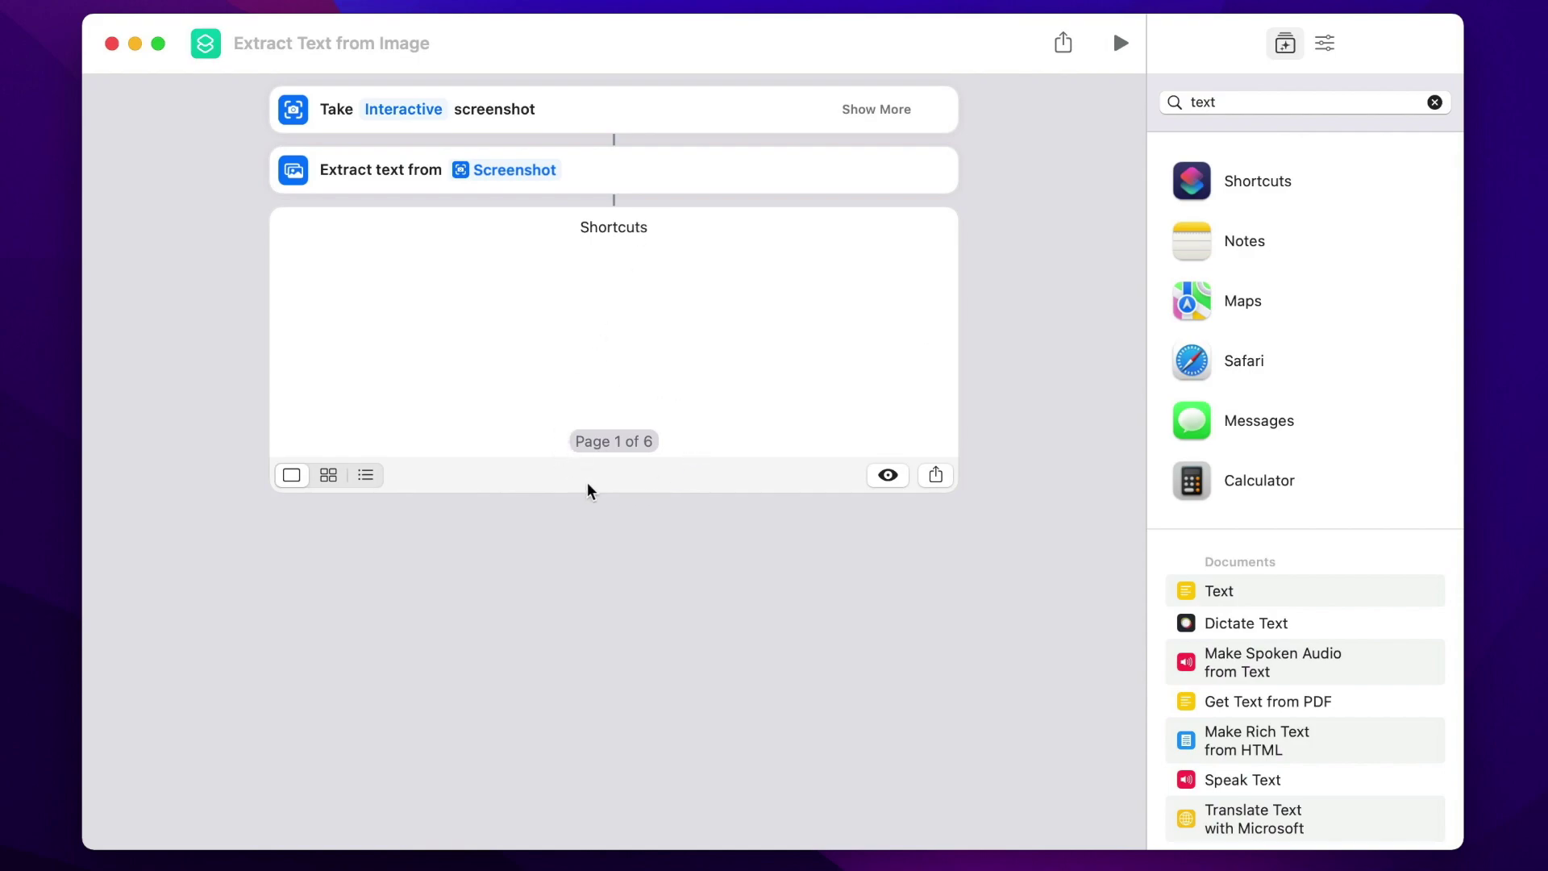
{"action": "left_click", "coordinate": [933, 331]}
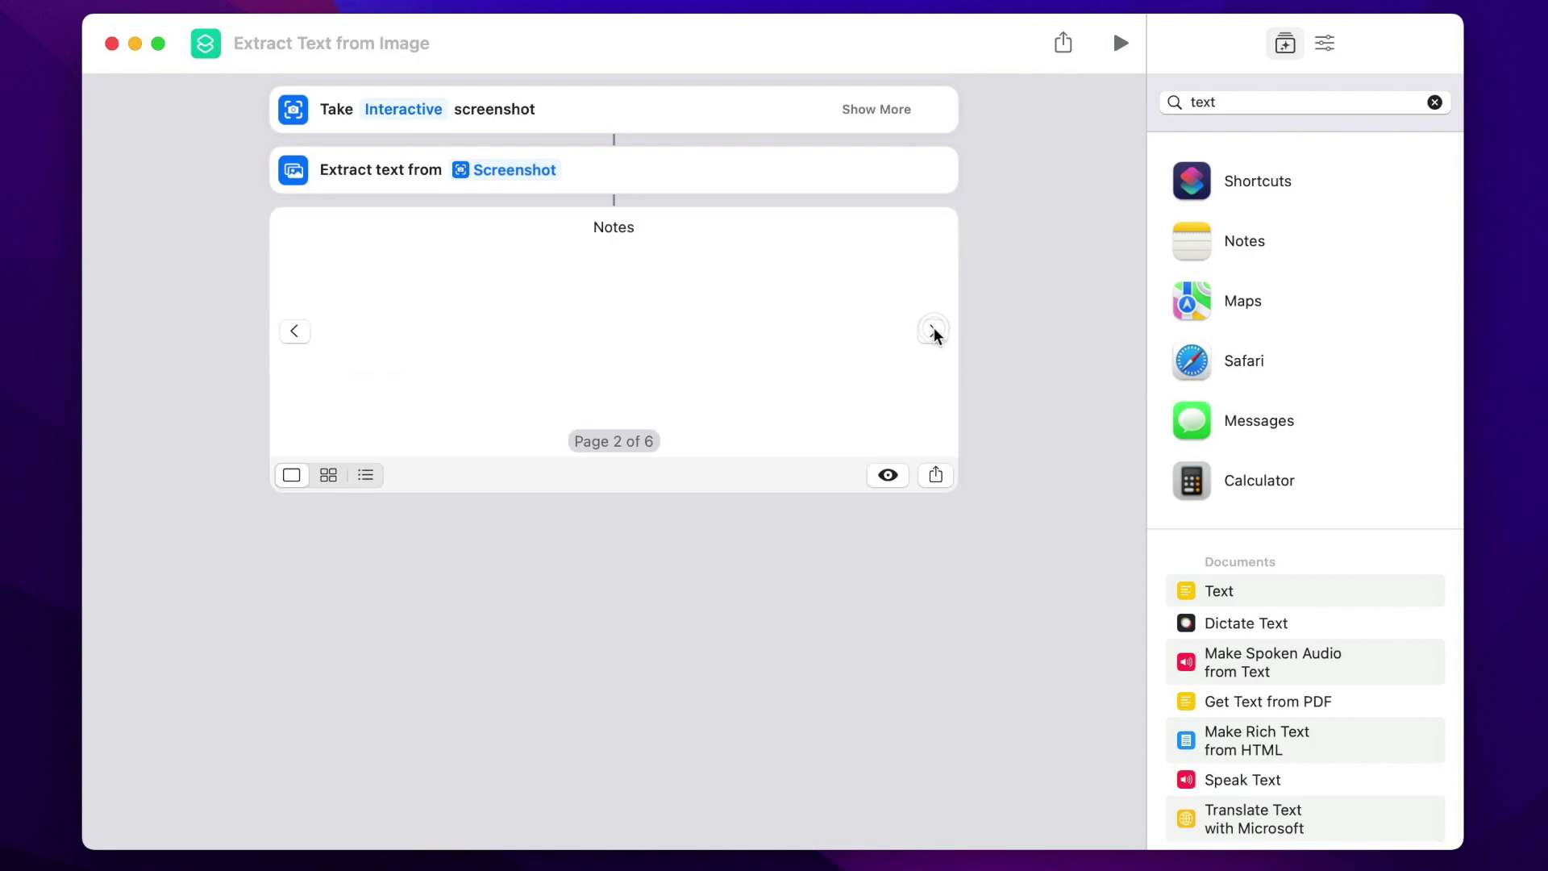
{"action": "left_click", "coordinate": [933, 331]}
{"action": "left_click", "coordinate": [365, 475]}
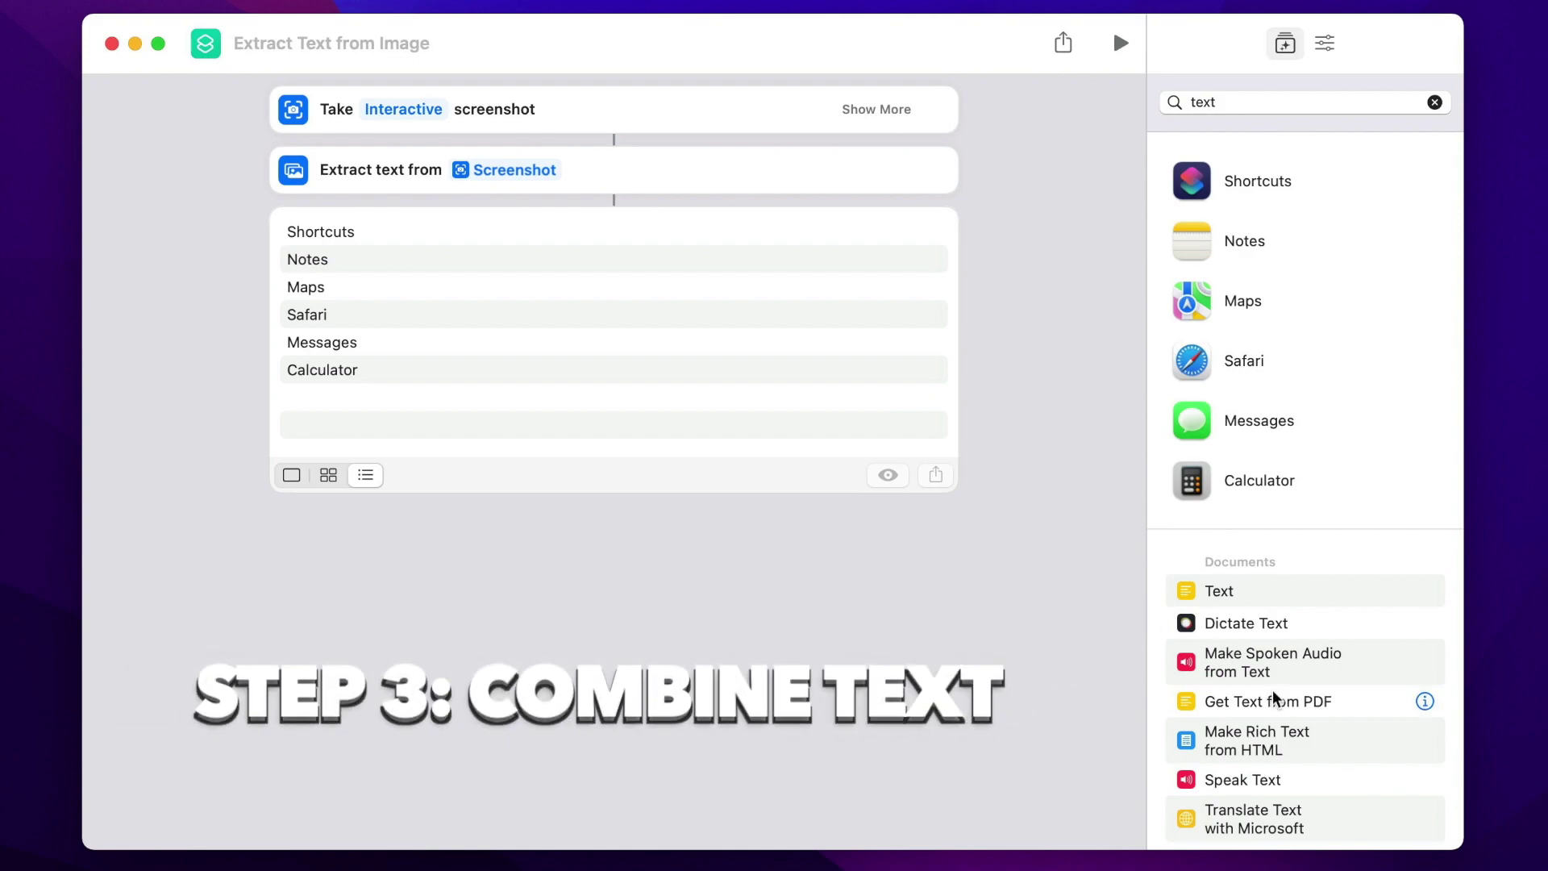
Step: Add Combine Text to join the extracted text, keeping New Lines as the separator
{"action": "scroll", "coordinate": [1271, 695], "scroll_direction": "down", "scroll_amount": 5}
{"action": "scroll", "coordinate": [1273, 698], "scroll_direction": "down", "scroll_amount": 5}
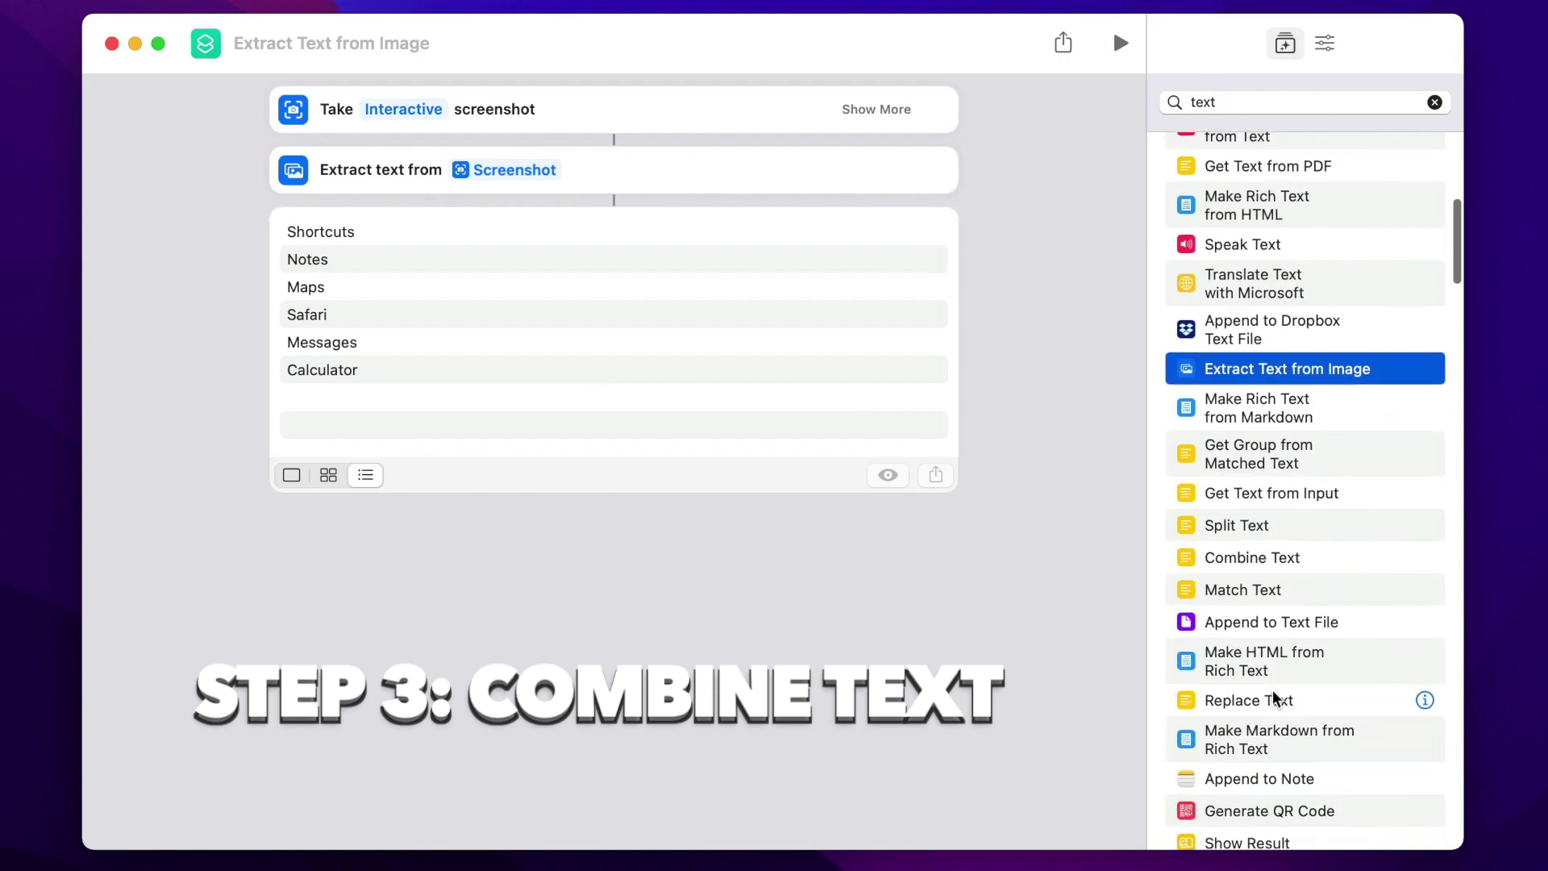
{"action": "double_click", "coordinate": [1259, 537]}
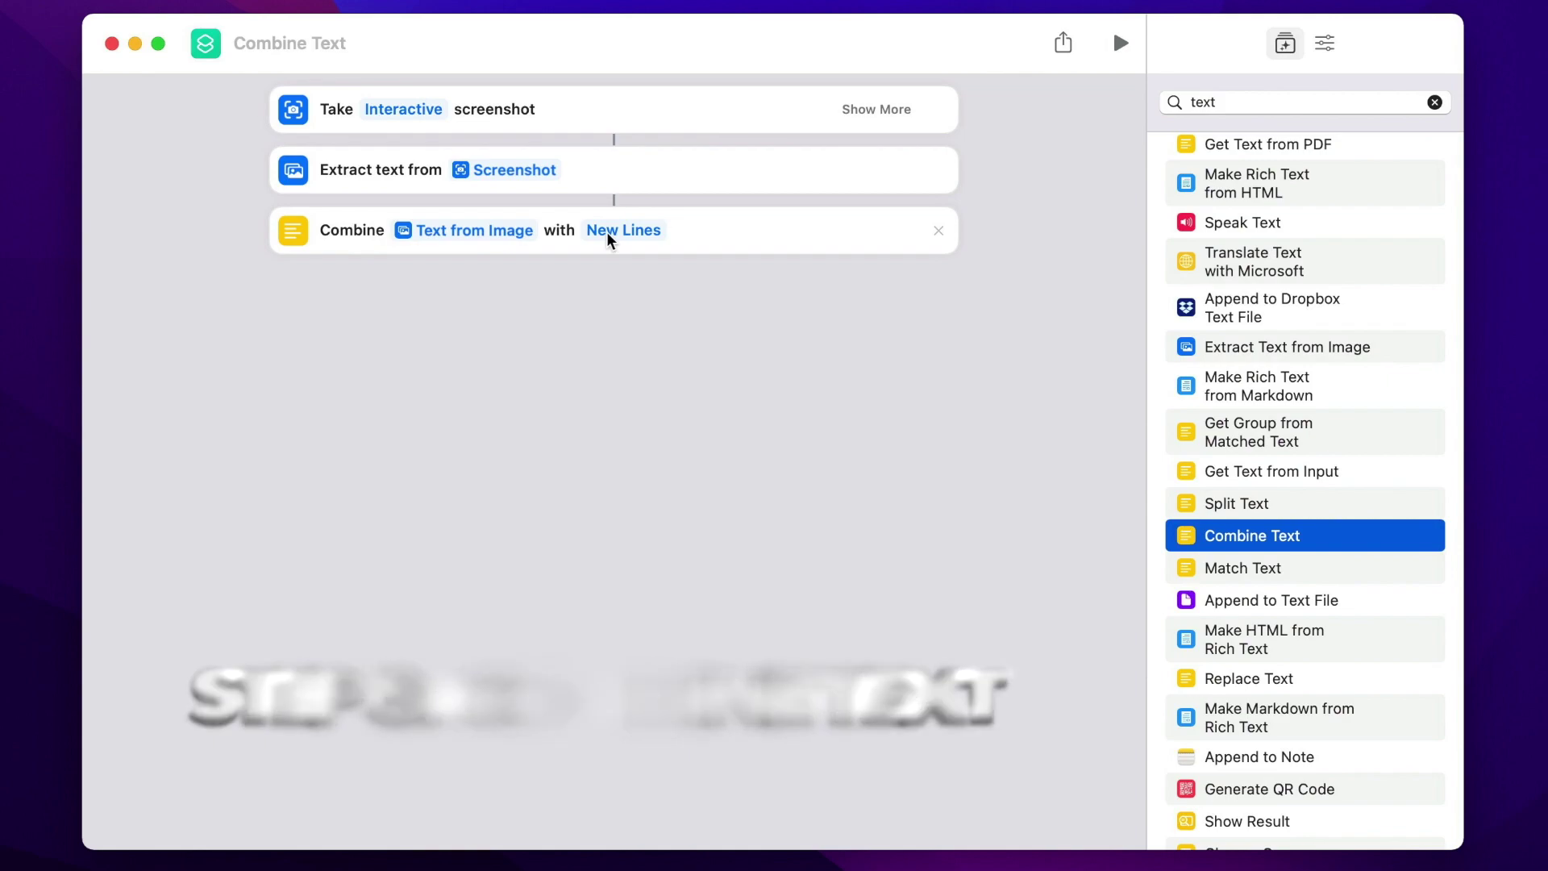
{"action": "left_click", "coordinate": [611, 233]}
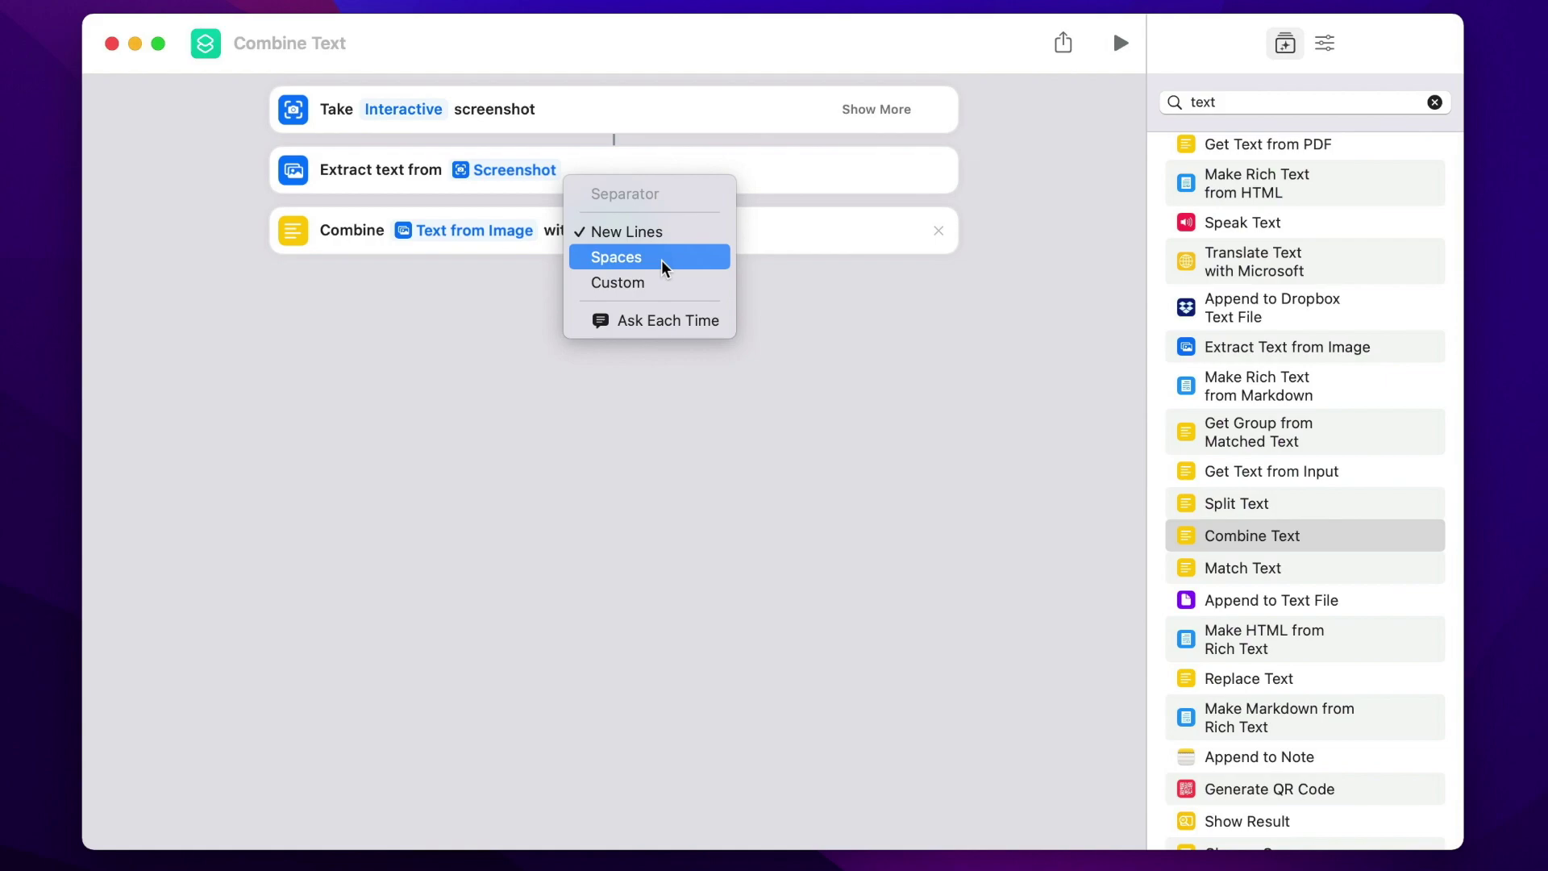
{"action": "left_click", "coordinate": [684, 236]}
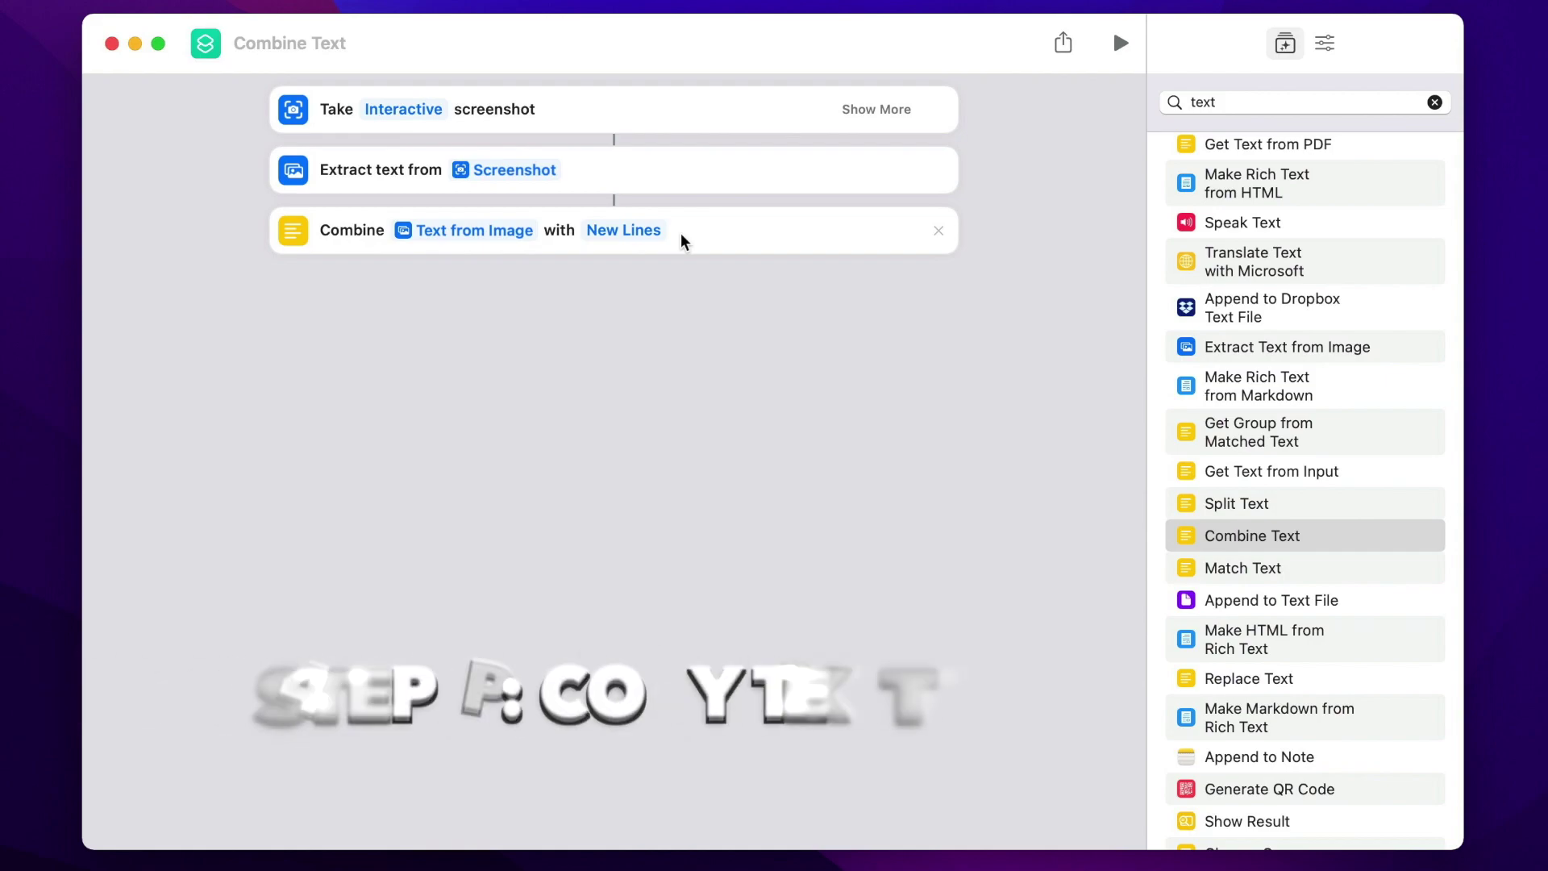
Step: Search 'clipboard' and append Copy to Clipboard after the Combine Text step
{"action": "left_click", "coordinate": [1434, 102]}
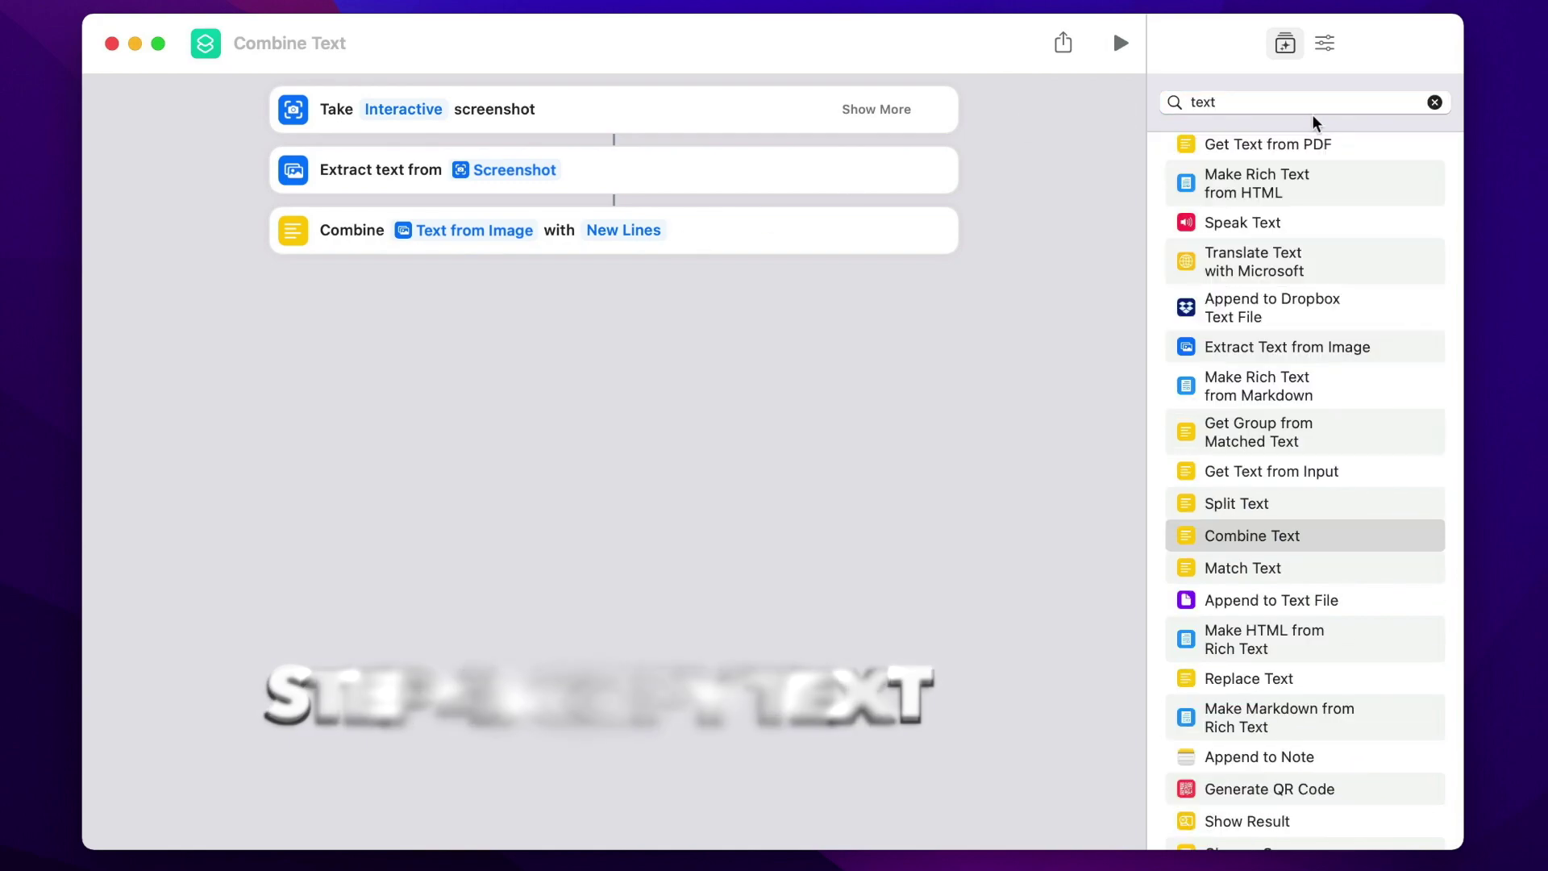
{"action": "left_click", "coordinate": [1434, 101]}
{"action": "type", "text": "clipboard"}
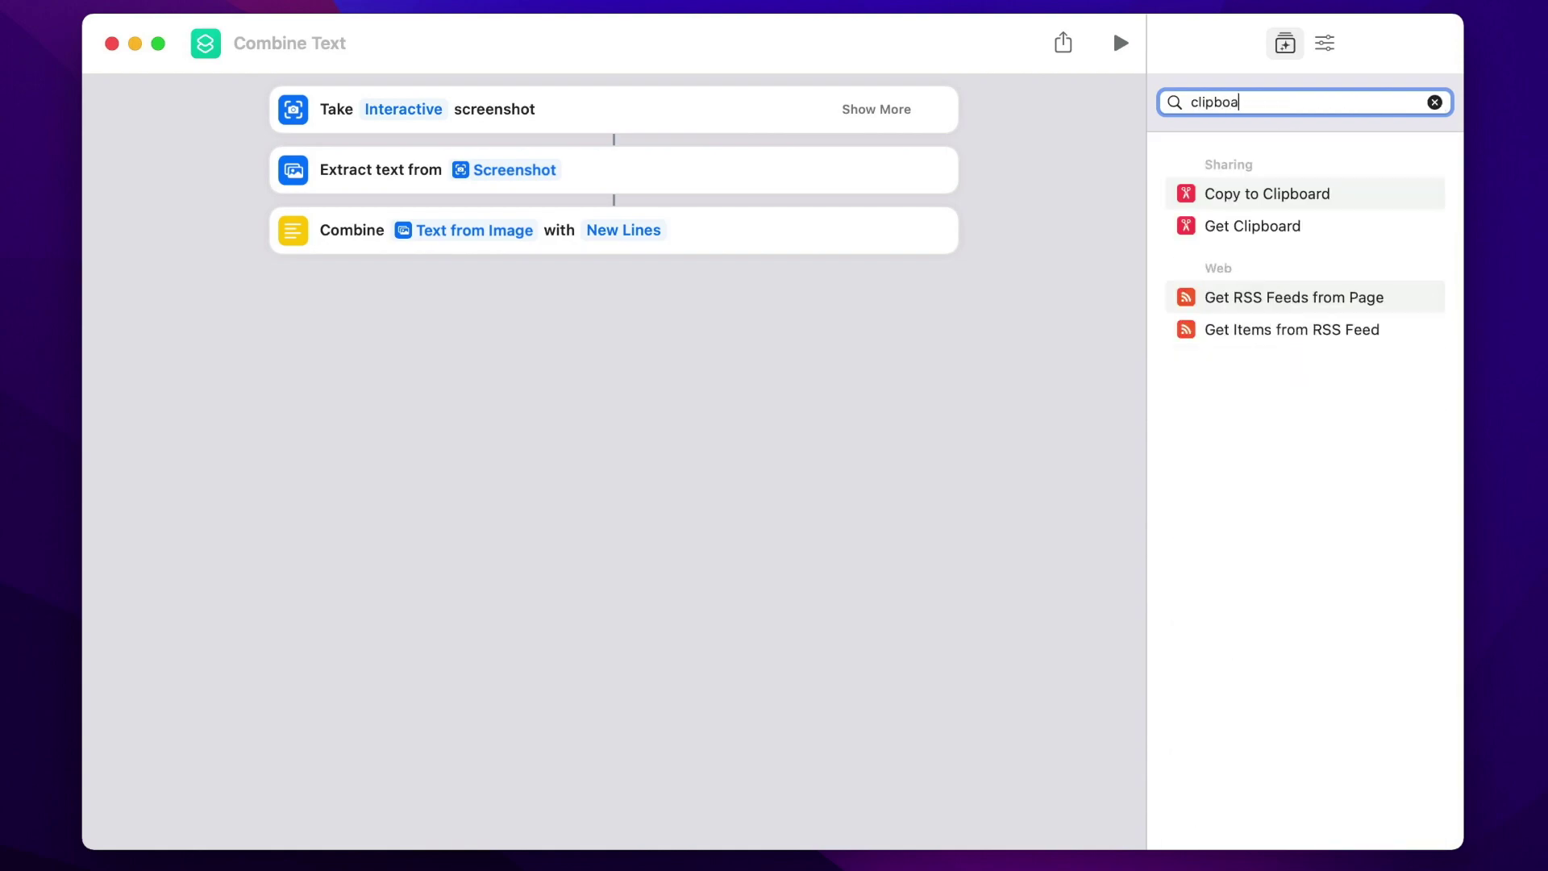
{"action": "double_click", "coordinate": [1272, 194]}
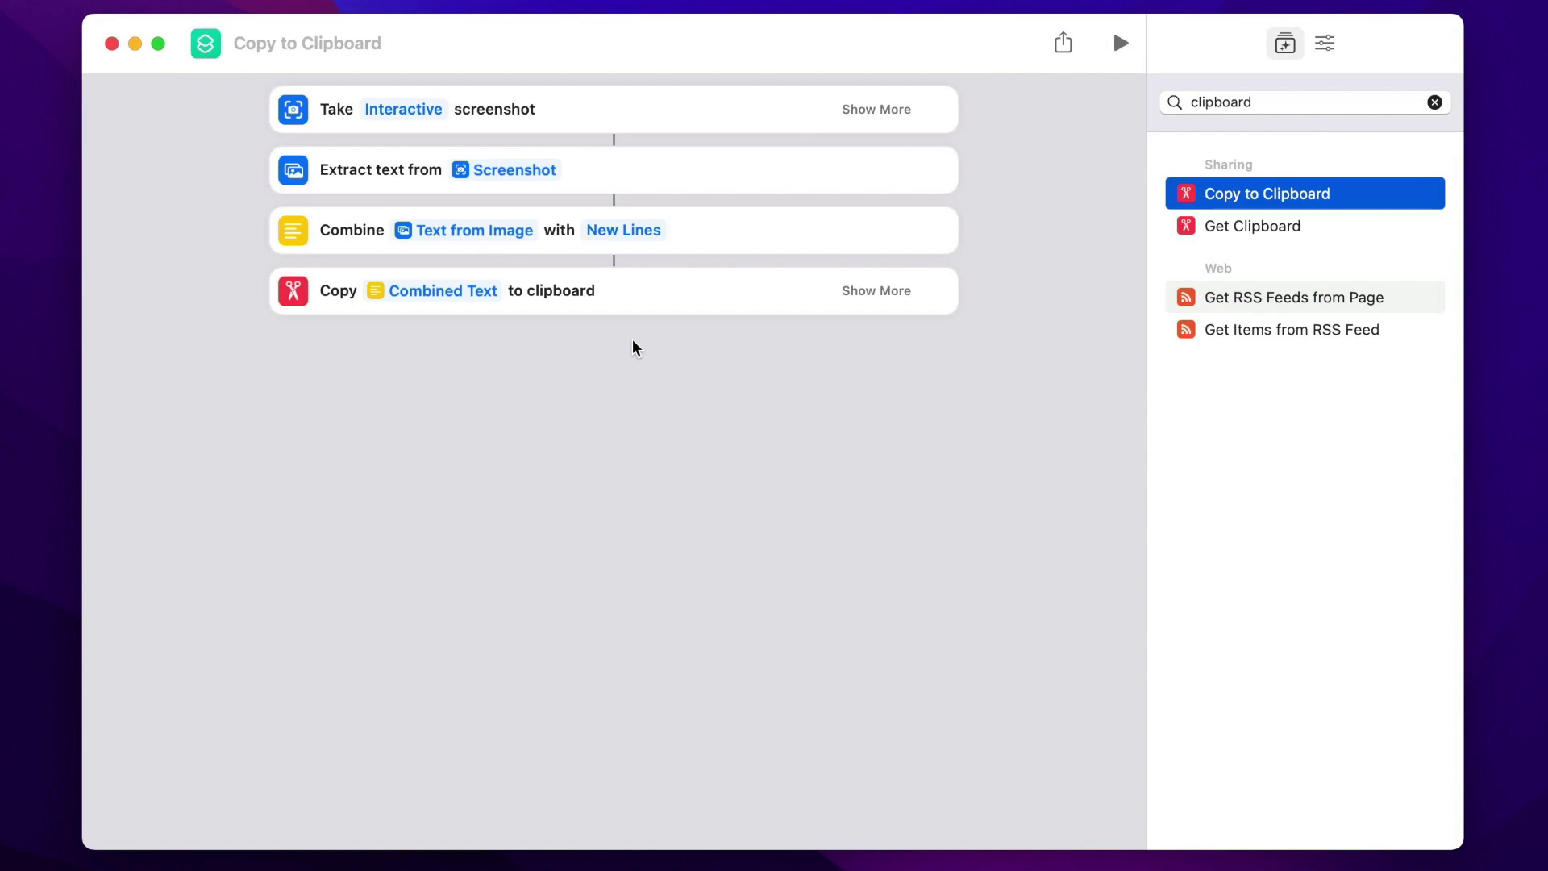
Step: Rename the shortcut 'Select Text' and give it a keyboard glyph icon
{"action": "left_click", "coordinate": [315, 43]}
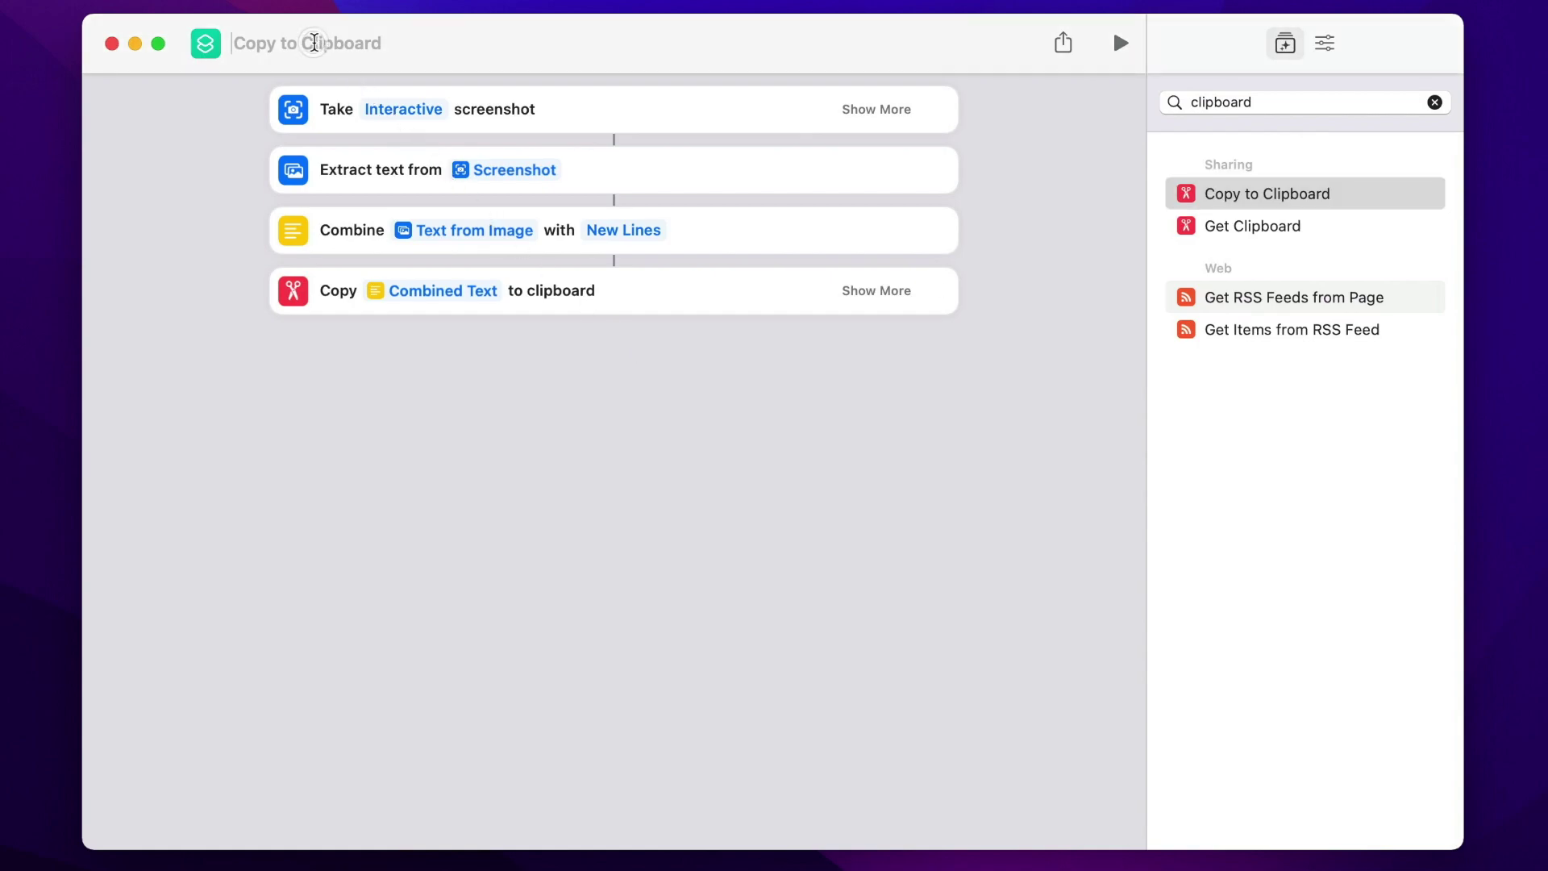
{"action": "type", "text": "Sel"}
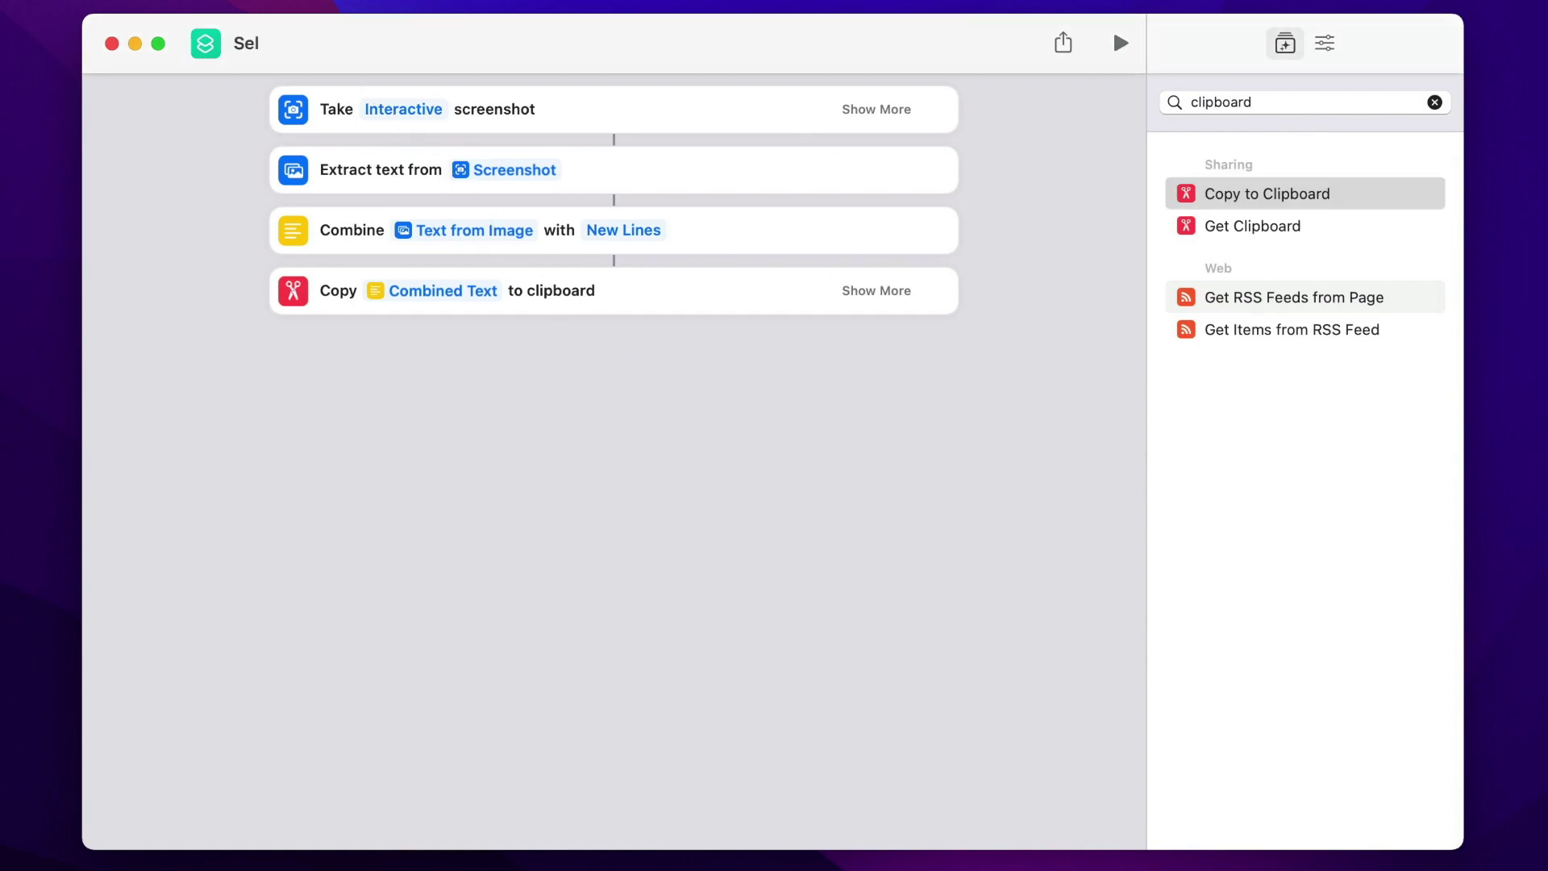
{"action": "type", "text": "ect Text"}
{"action": "left_click", "coordinate": [205, 45]}
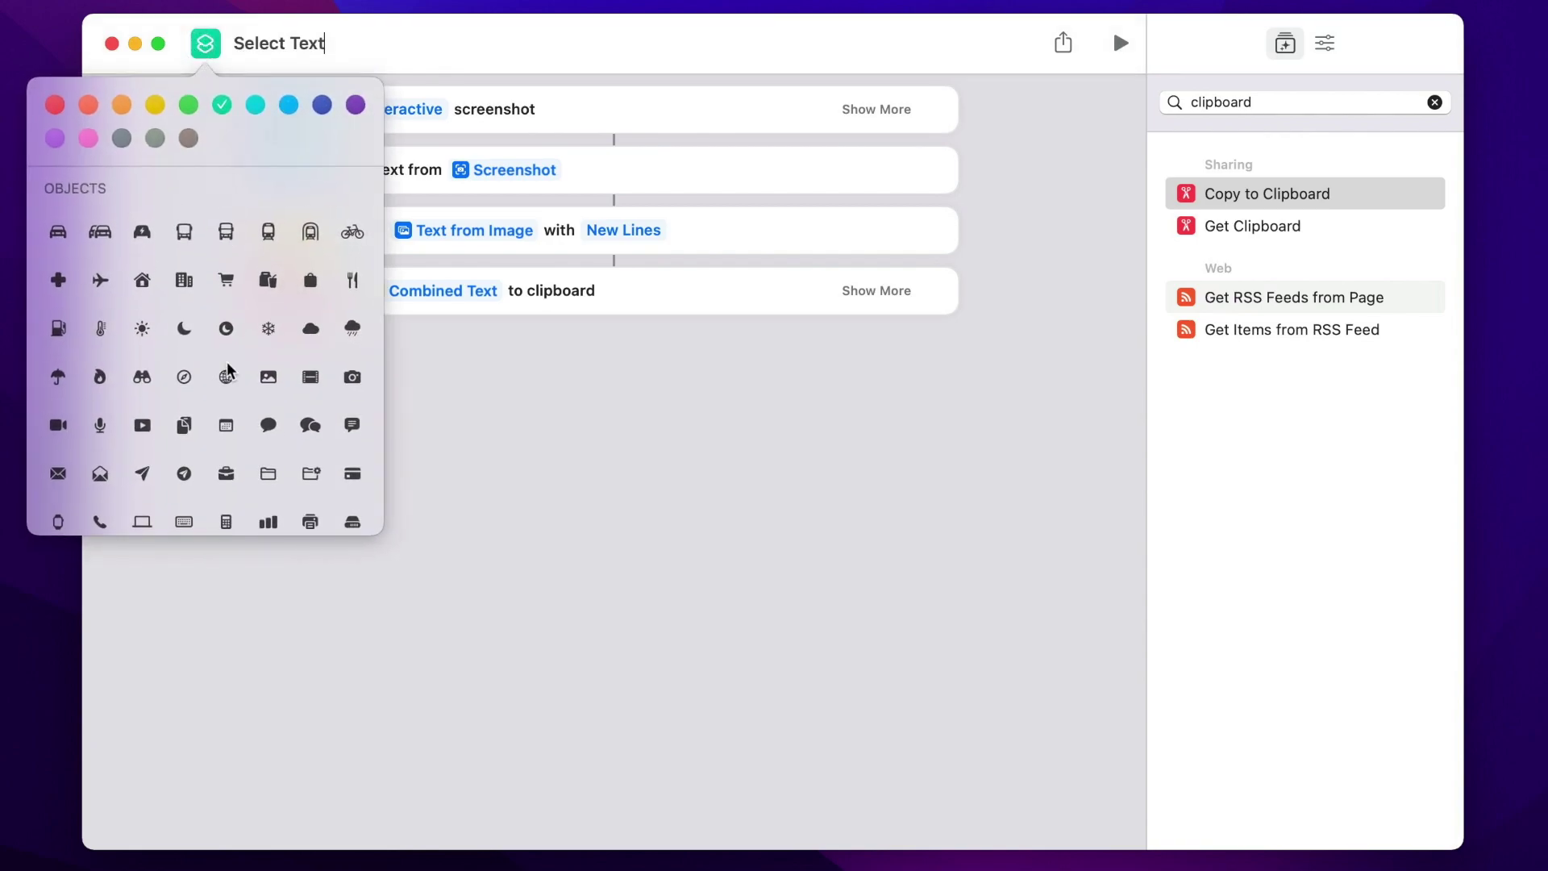
{"action": "left_click", "coordinate": [184, 523]}
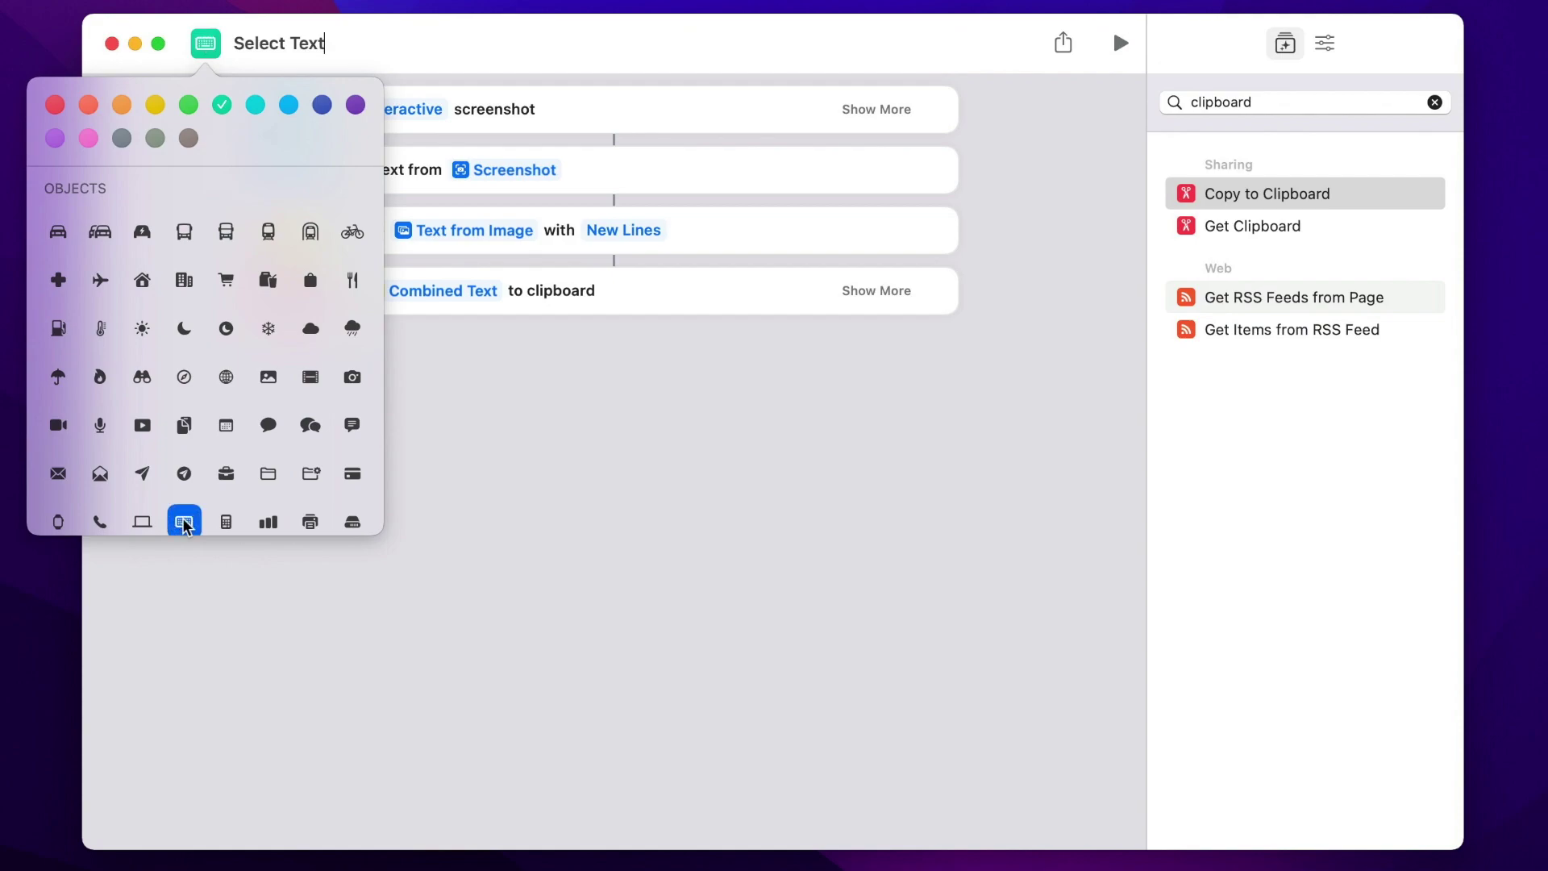
{"action": "left_click", "coordinate": [531, 479]}
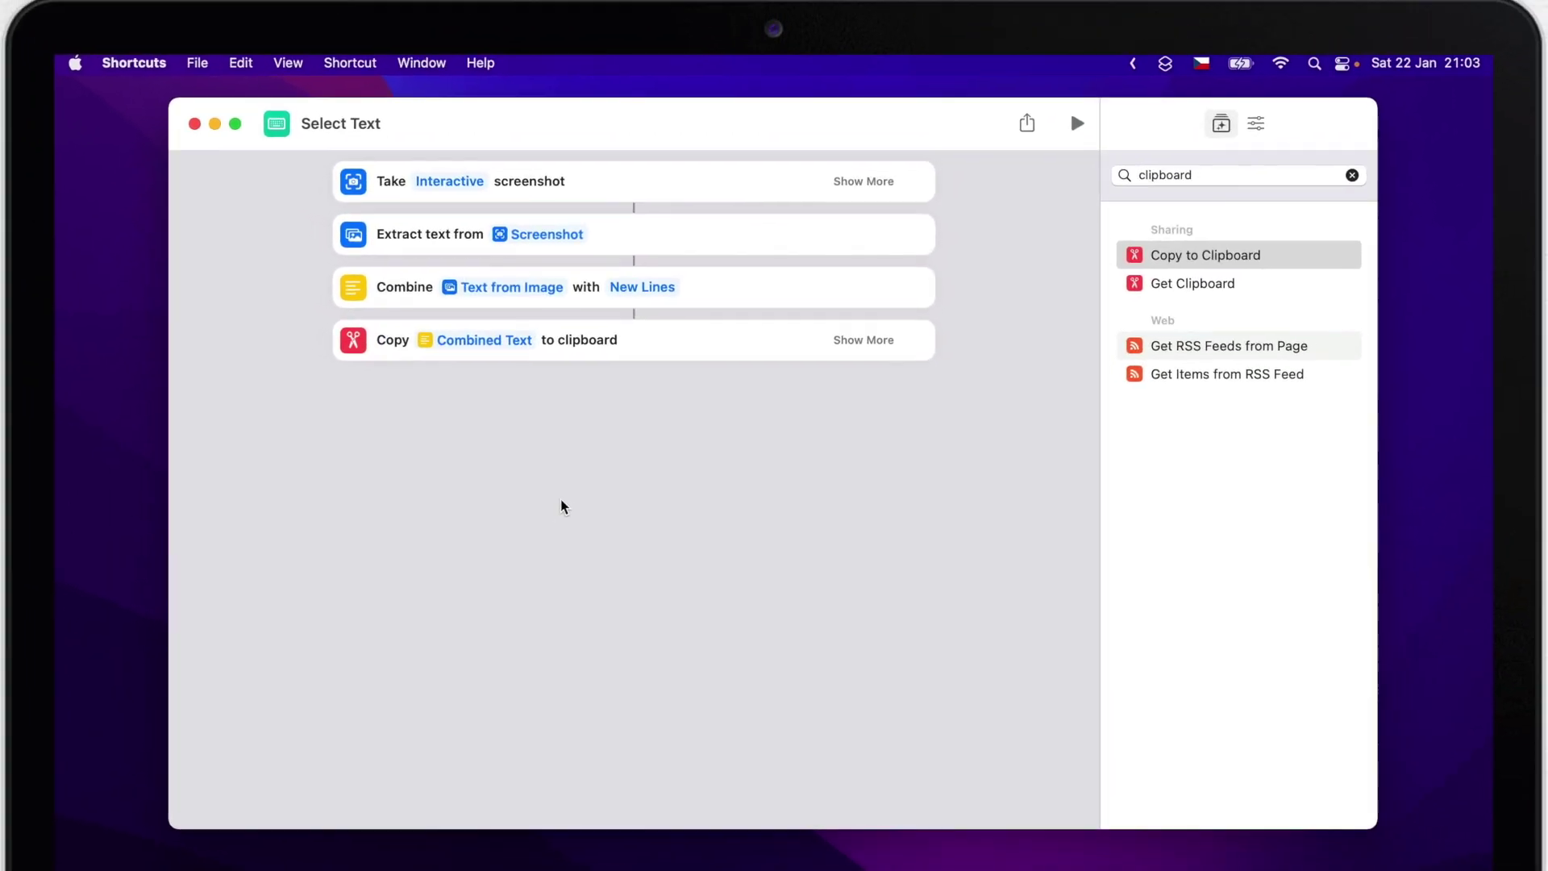
Step: Turn on Pin in Menu Bar for Select Text, confirm it appears in the menu-bar list, and close the editor
{"action": "left_click", "coordinate": [1257, 125]}
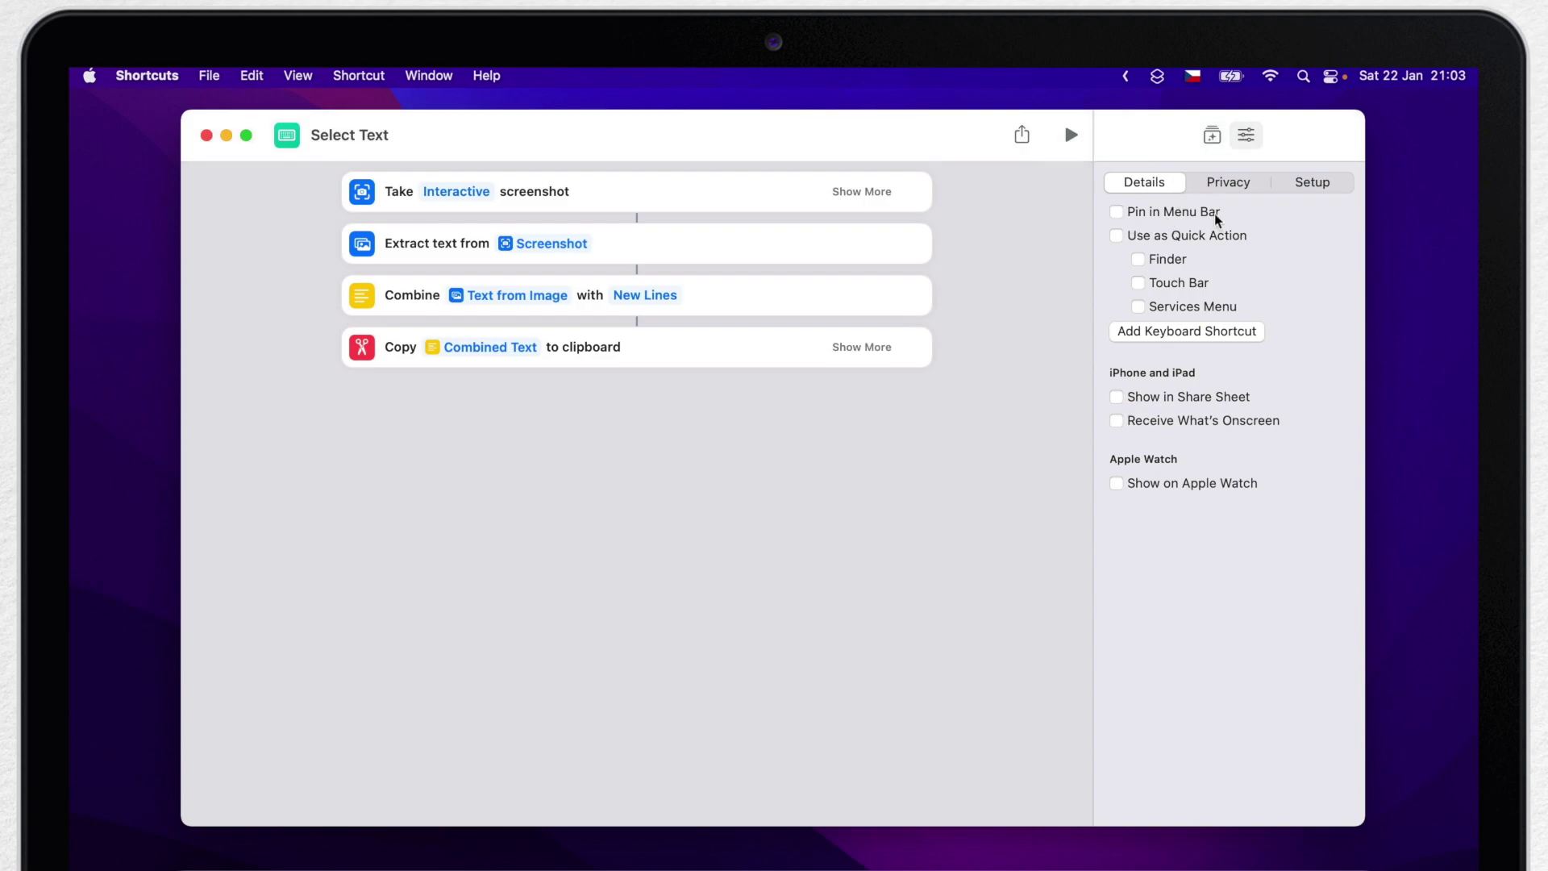
{"action": "left_click", "coordinate": [1119, 214]}
{"action": "left_click", "coordinate": [1154, 77]}
{"action": "left_click", "coordinate": [206, 136]}
Step: Run the pinned Select Text shortcut in Safari over the academy home page's headline
{"action": "left_click", "coordinate": [307, 158]}
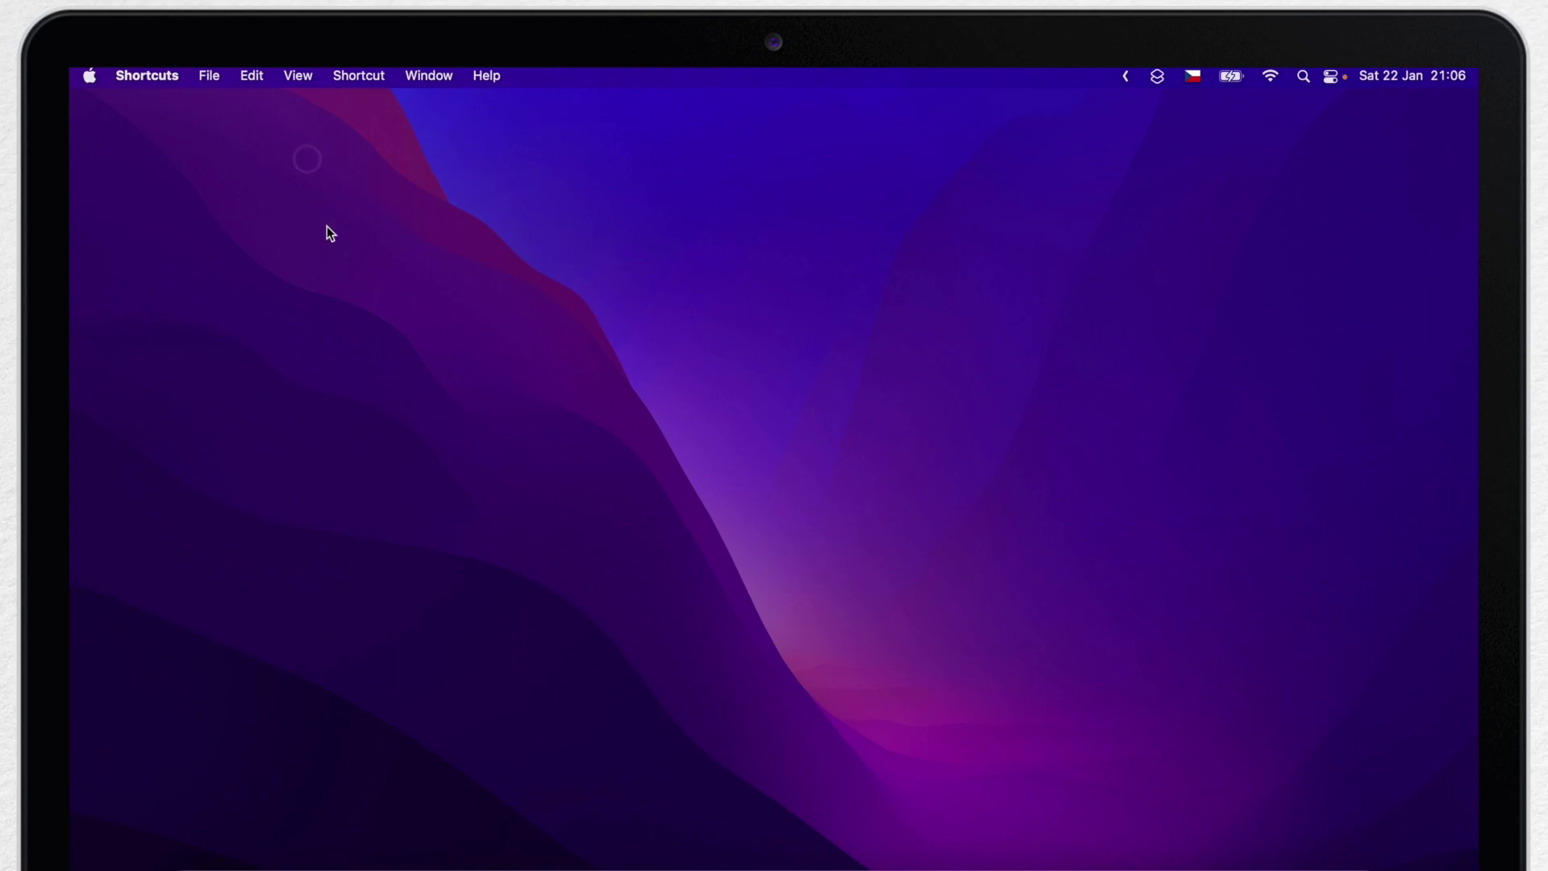
{"action": "key", "text": "ctrl+Left"}
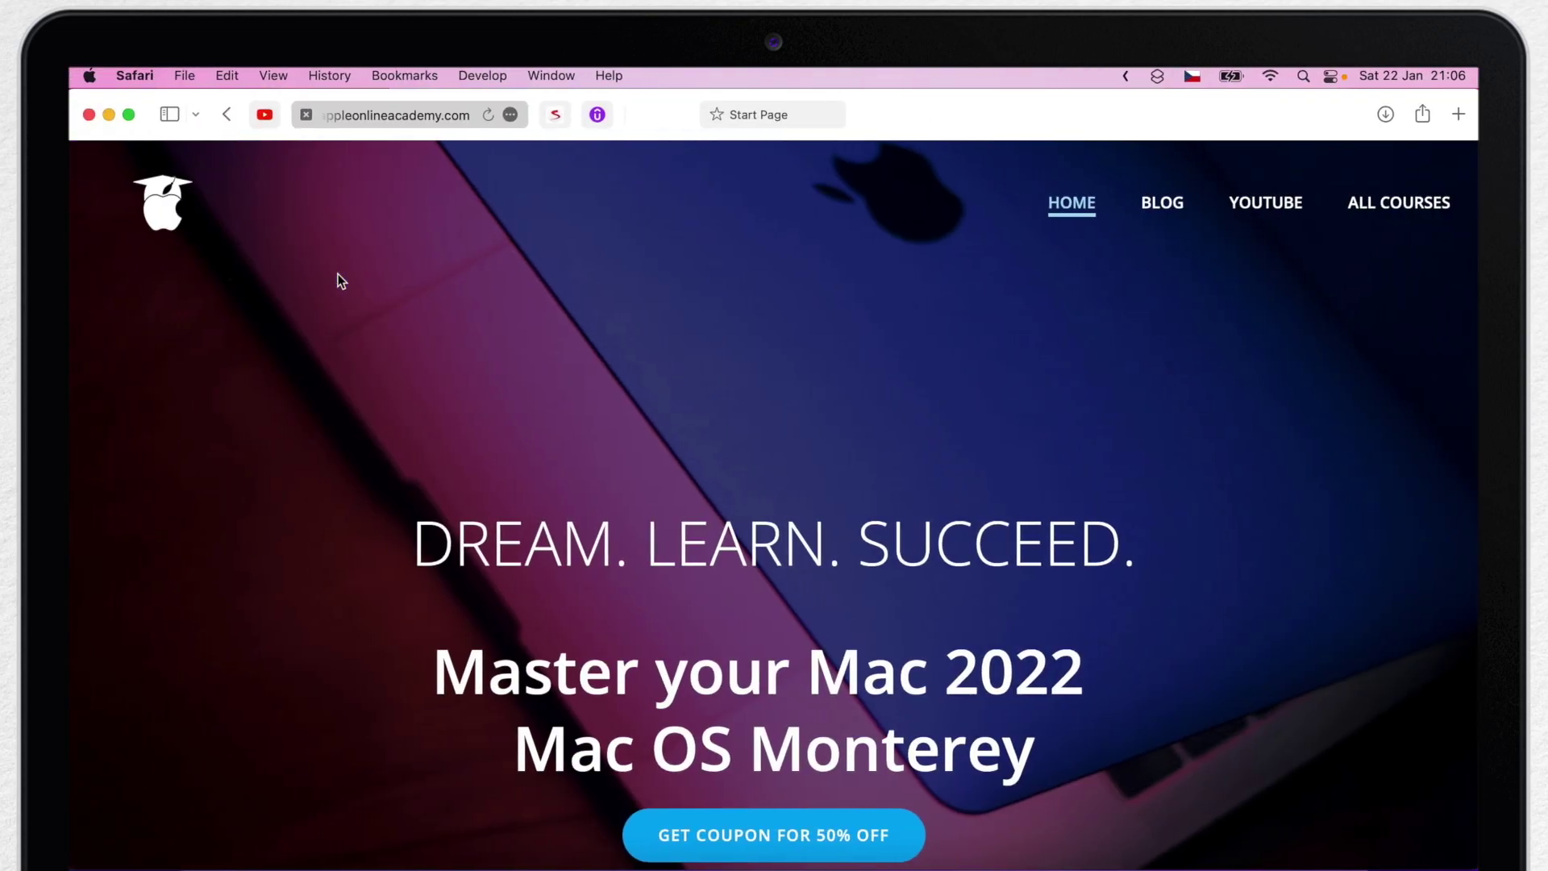
{"action": "left_click", "coordinate": [1157, 75]}
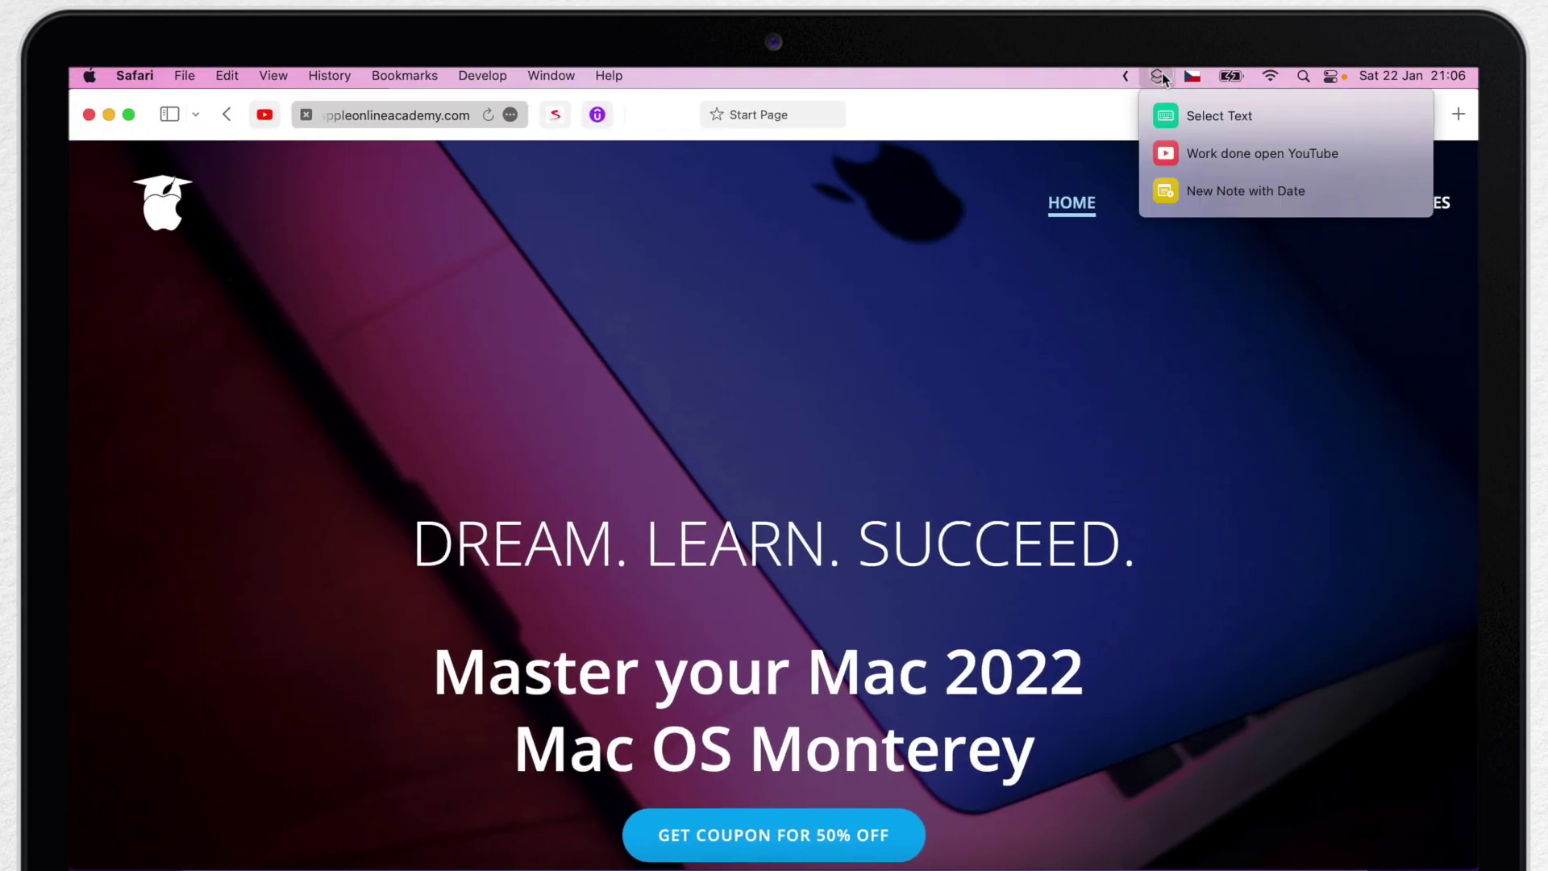
{"action": "left_click", "coordinate": [1238, 116]}
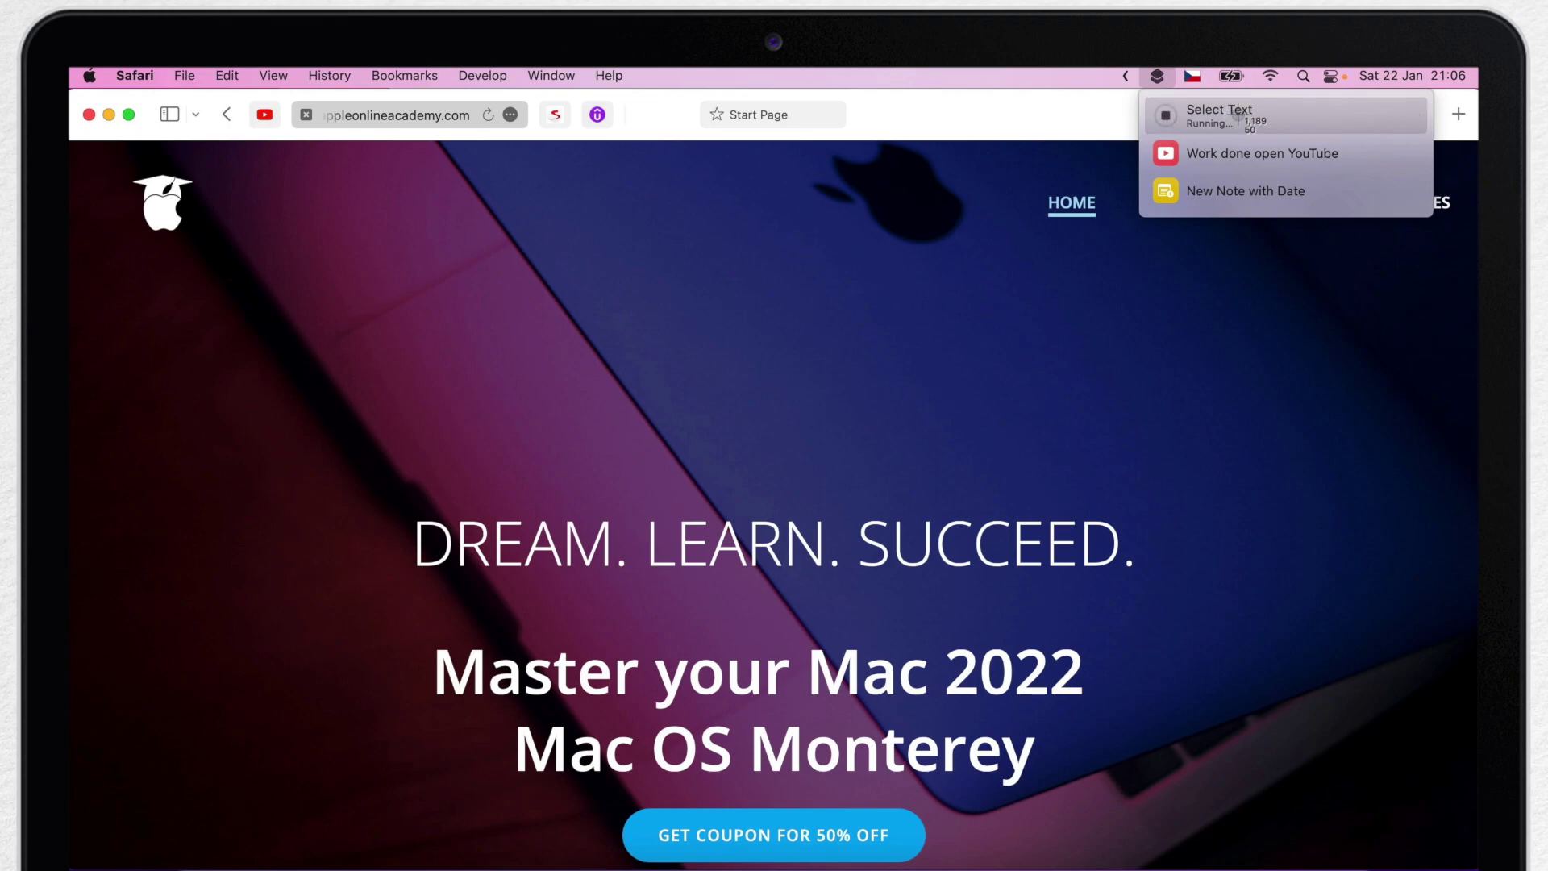
{"action": "left_click_drag", "start_coordinate": [357, 476], "coordinate": [1176, 867]}
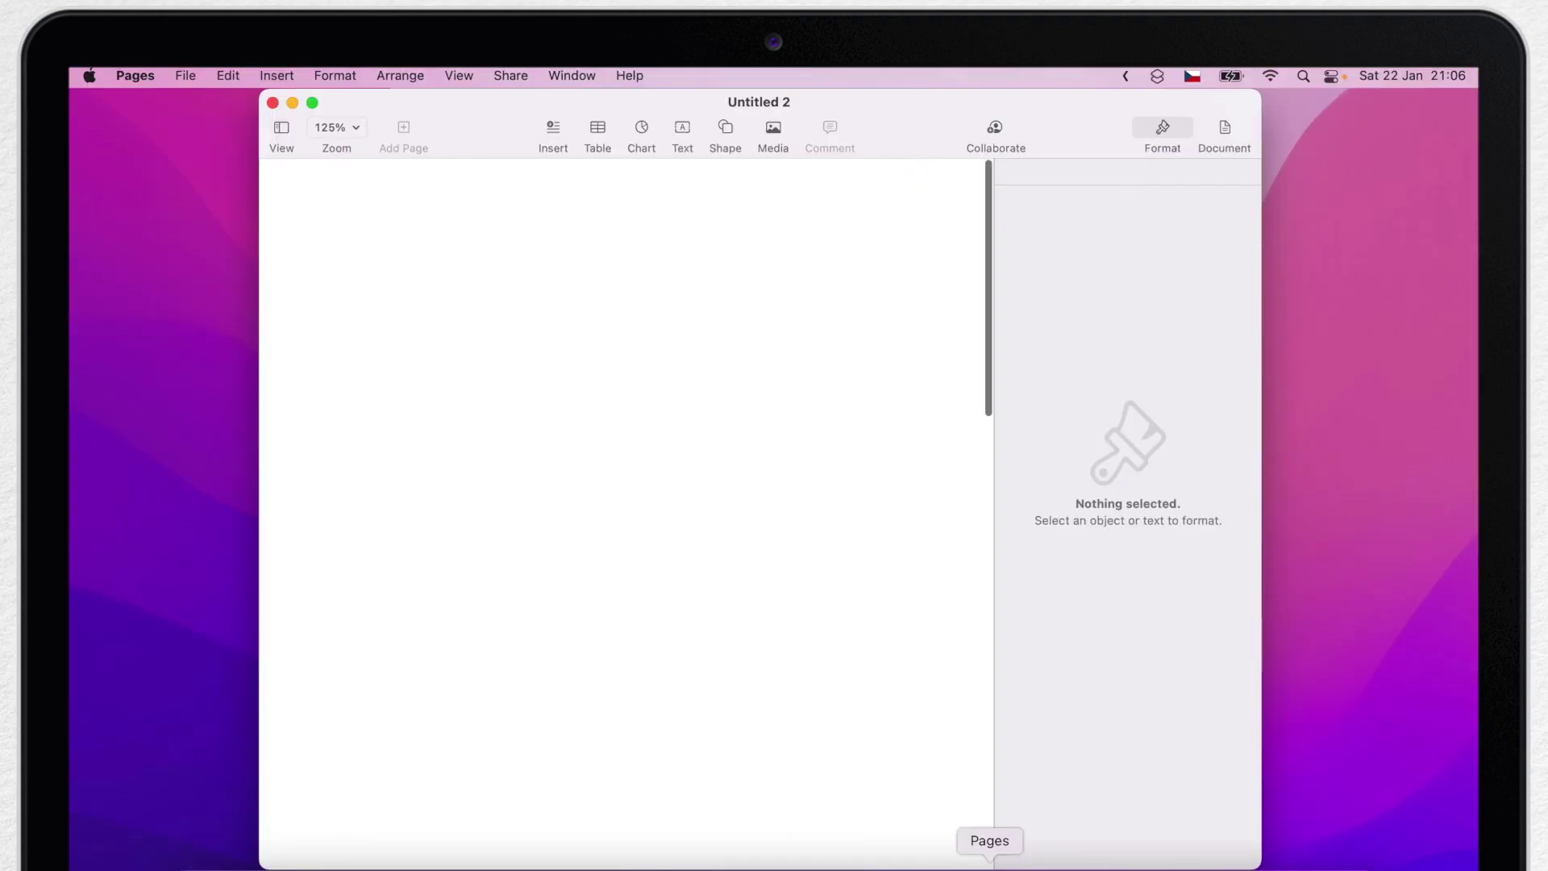
Step: Paste the captured headline text into blank Pages document Untitled 2, with blank lines below
{"action": "left_click", "coordinate": [418, 235]}
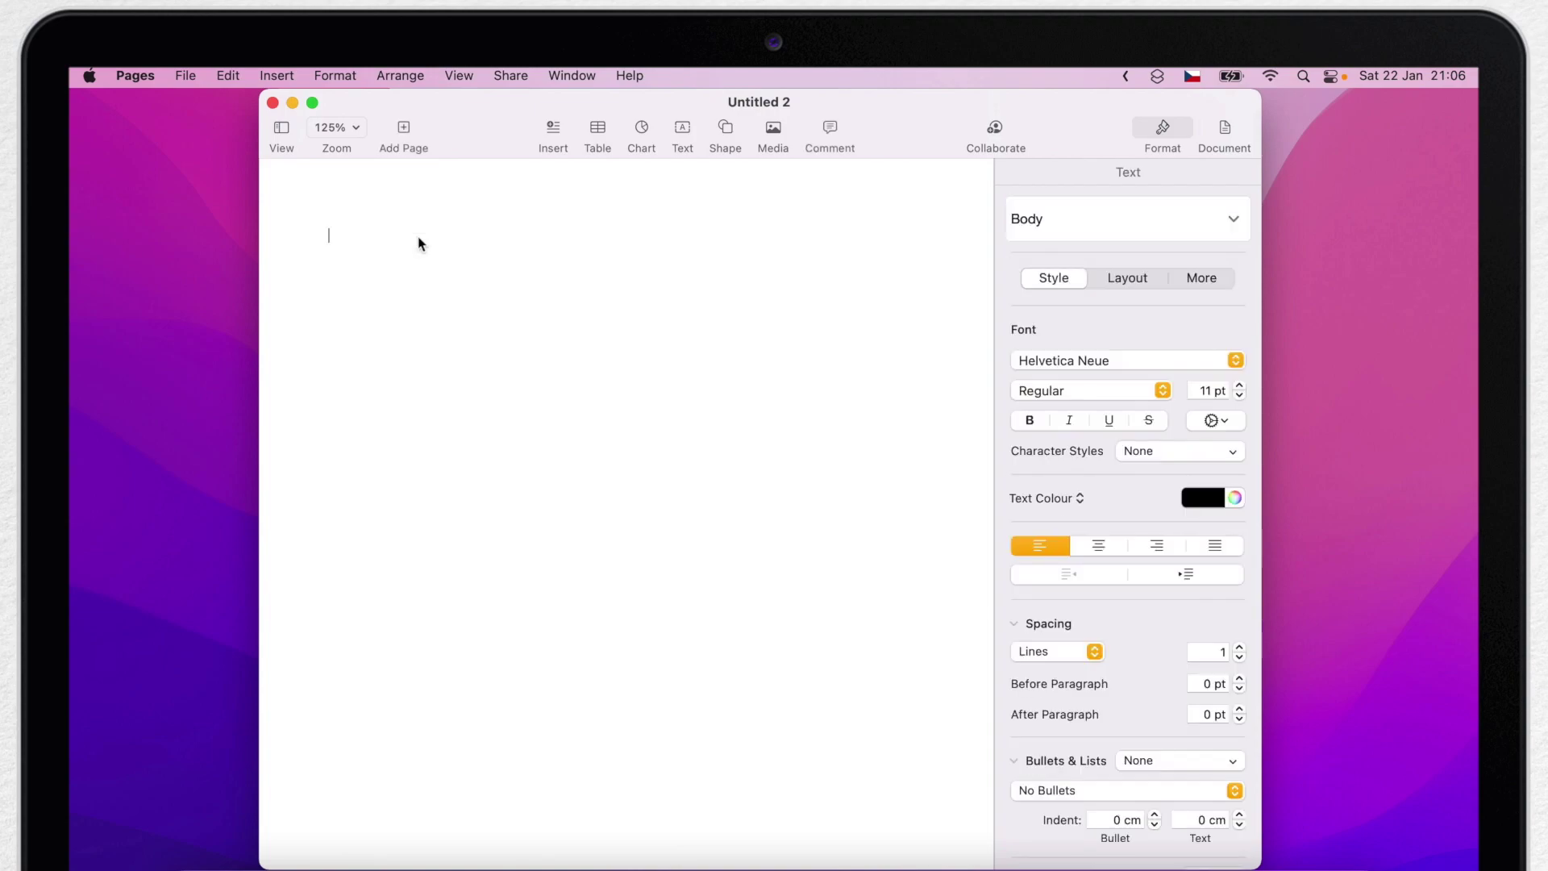
{"action": "type", "text": "DREAM. LEARN. SUCCEED. Master your Mac 2022 Mac OS Monterey GET COUPON FOR 50% OFF"}
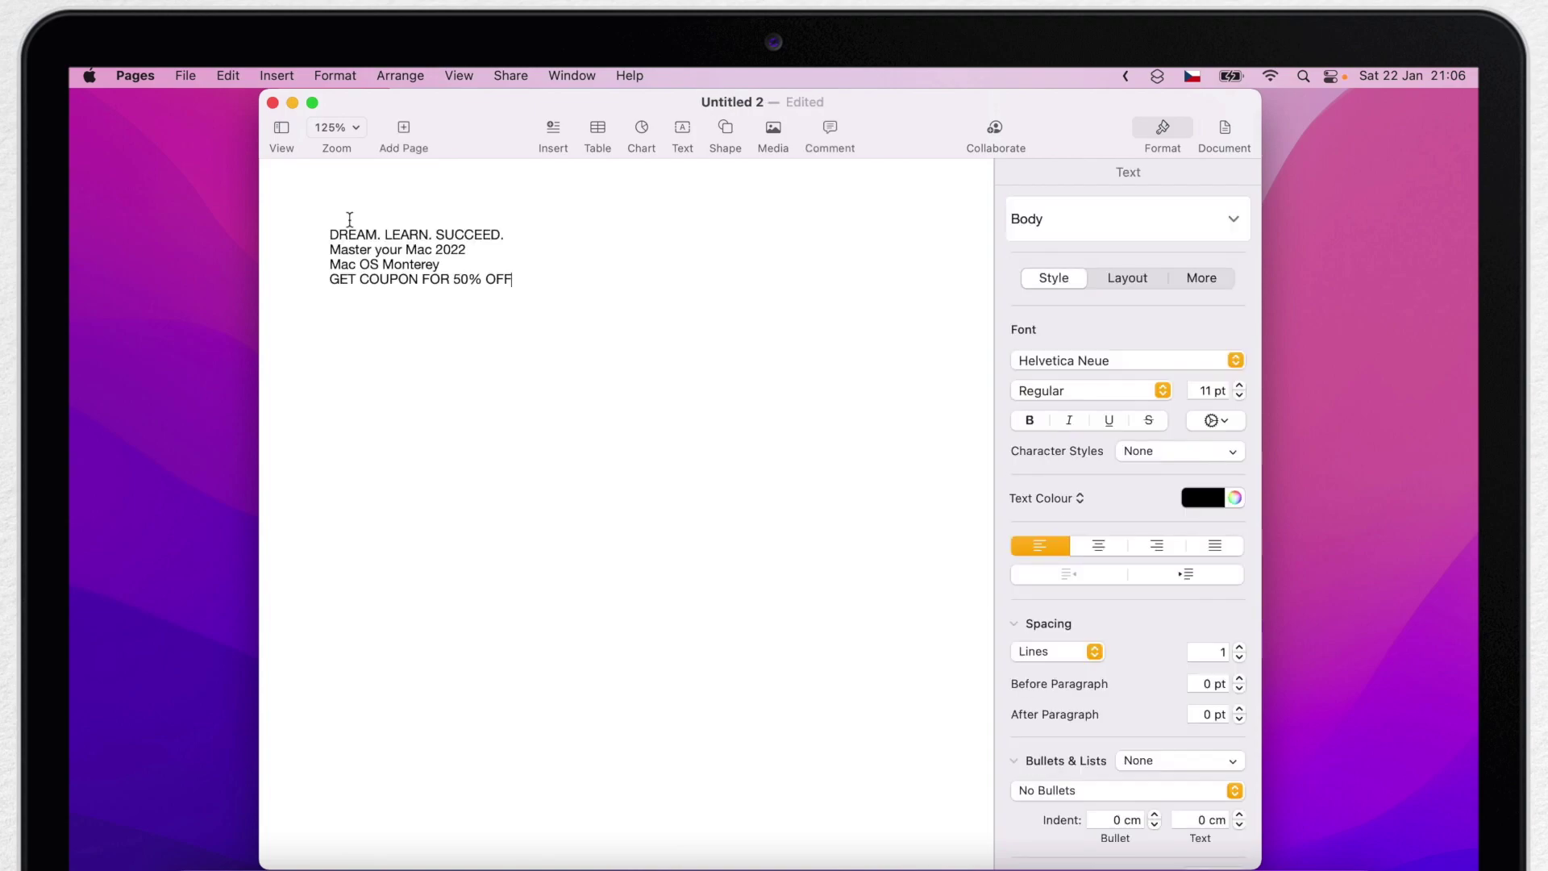
{"action": "key", "text": "Return"}
{"action": "key", "text": "Return"}
Step: Minimize Pages and open the Customer Satisfaction survey PDF from Finder's Project folder
{"action": "left_click", "coordinate": [292, 103]}
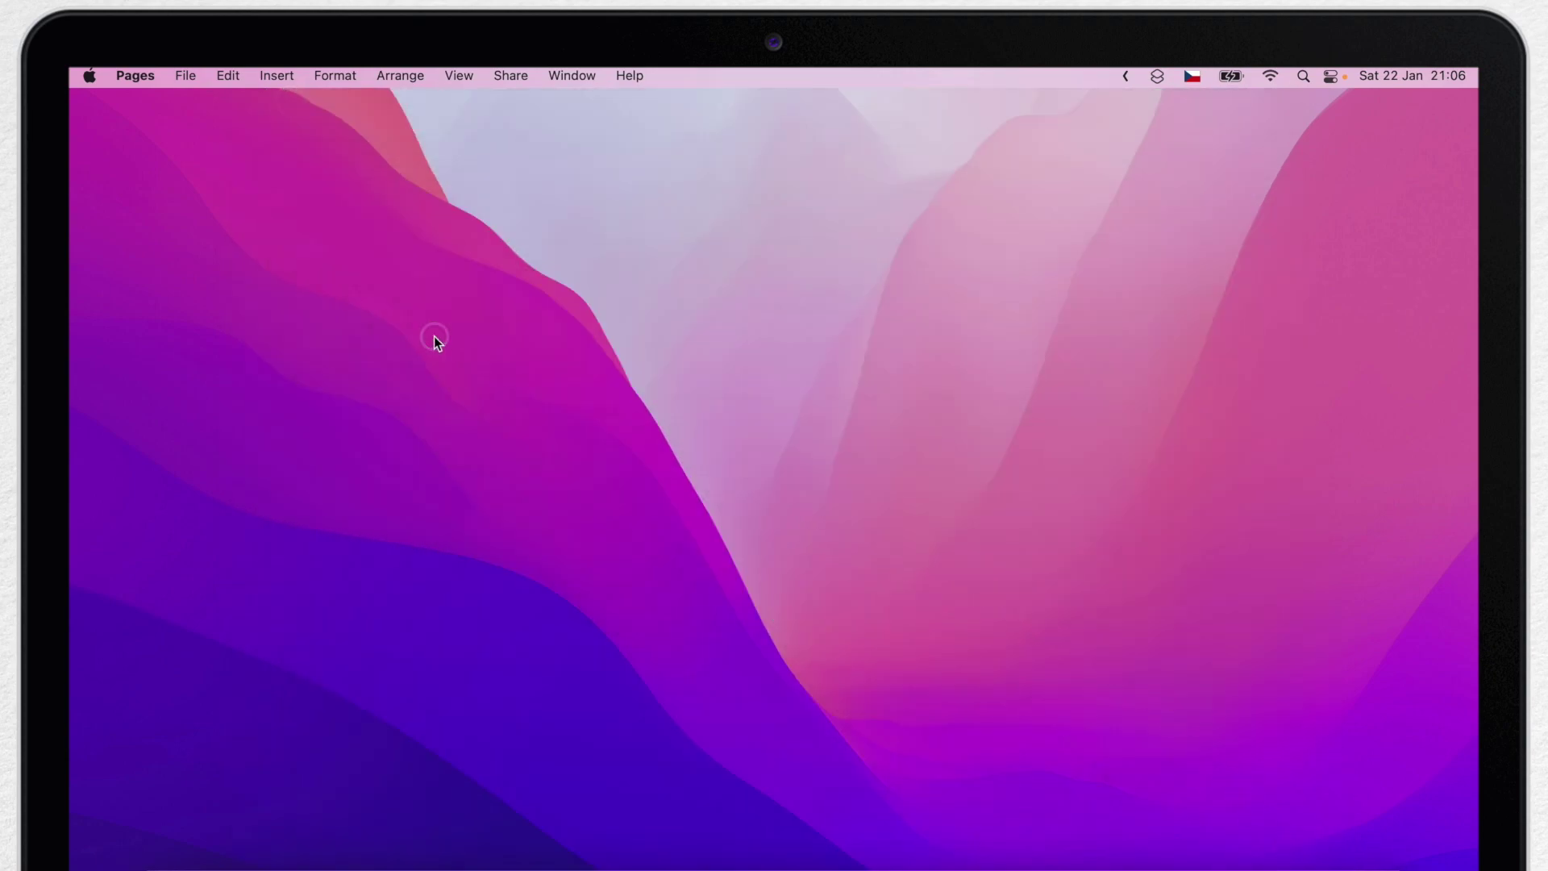
{"action": "left_click", "coordinate": [434, 339]}
{"action": "left_click", "coordinate": [383, 471]}
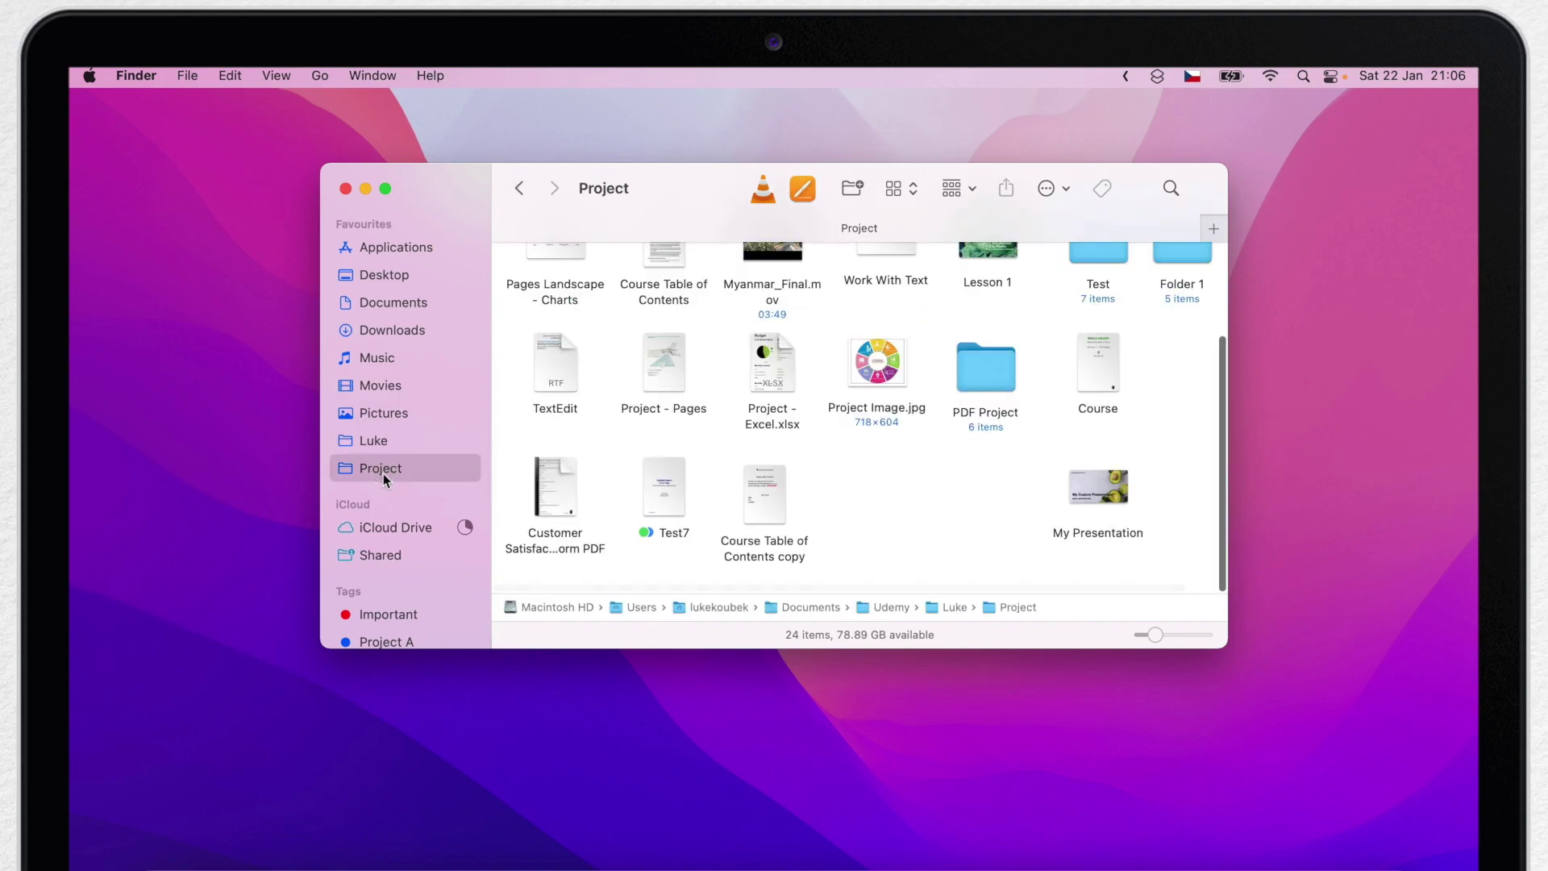
{"action": "double_click", "coordinate": [566, 477]}
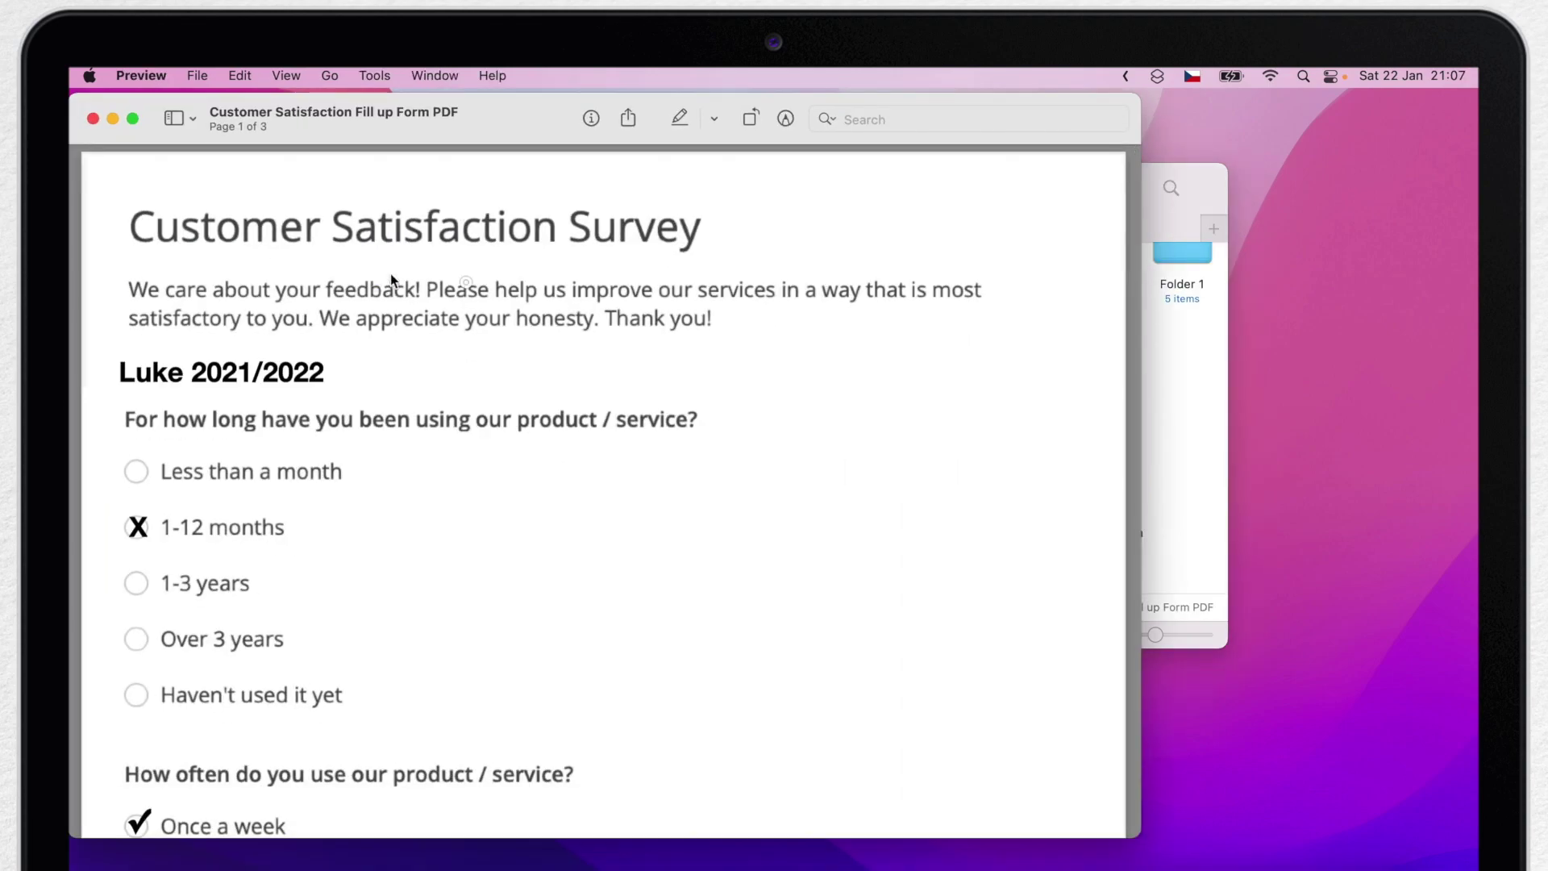
Step: In Preview, run Select Text from the menu bar over the survey title and introduction paragraph
{"action": "left_click", "coordinate": [431, 361]}
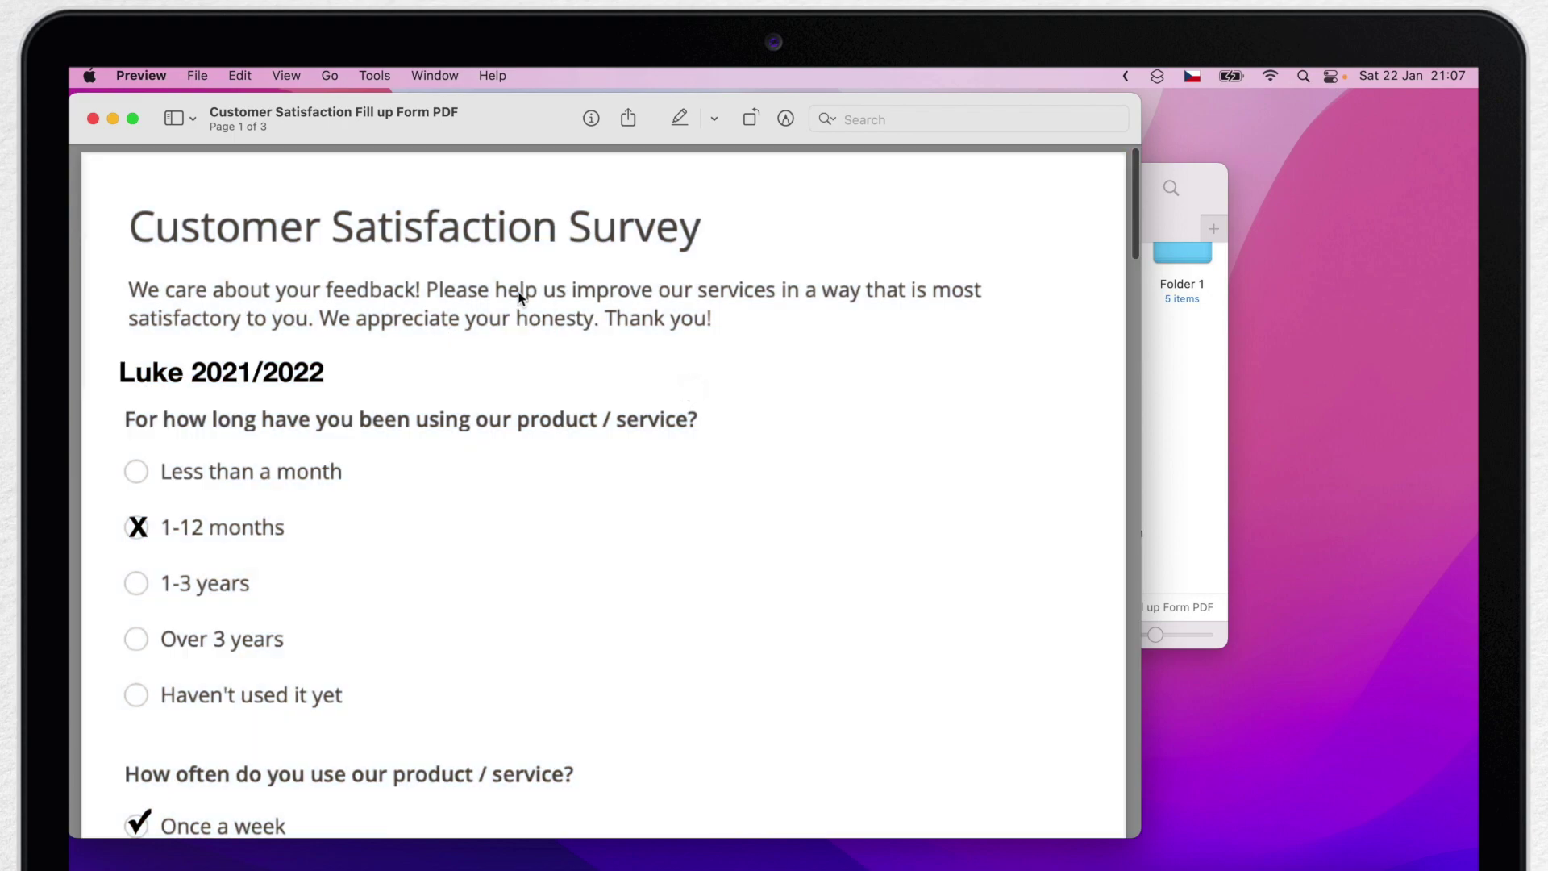
{"action": "left_click", "coordinate": [507, 366]}
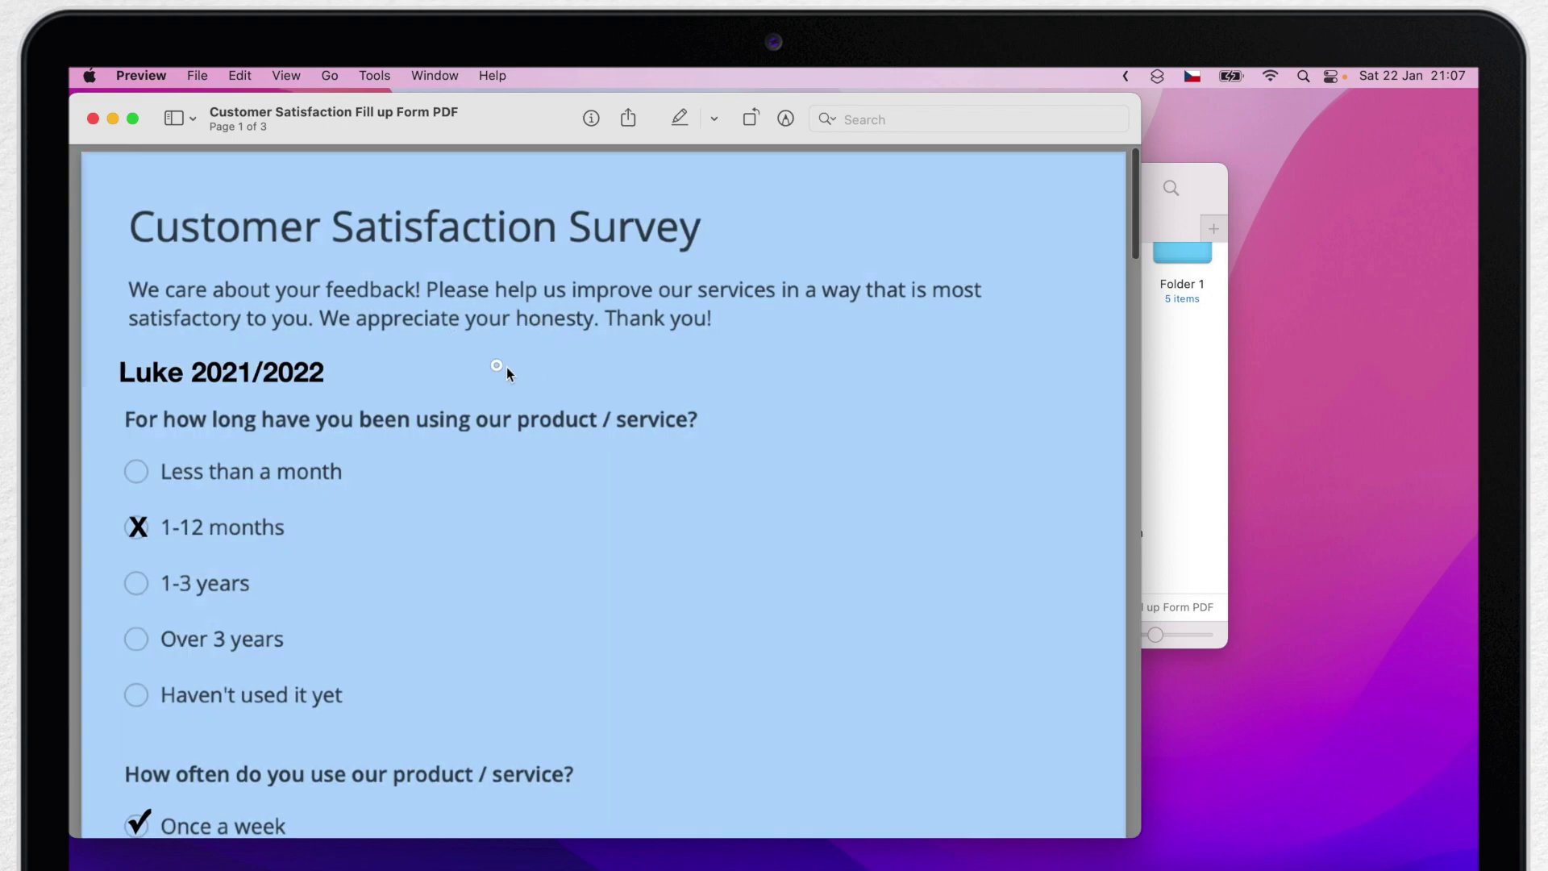
{"action": "left_click", "coordinate": [650, 370]}
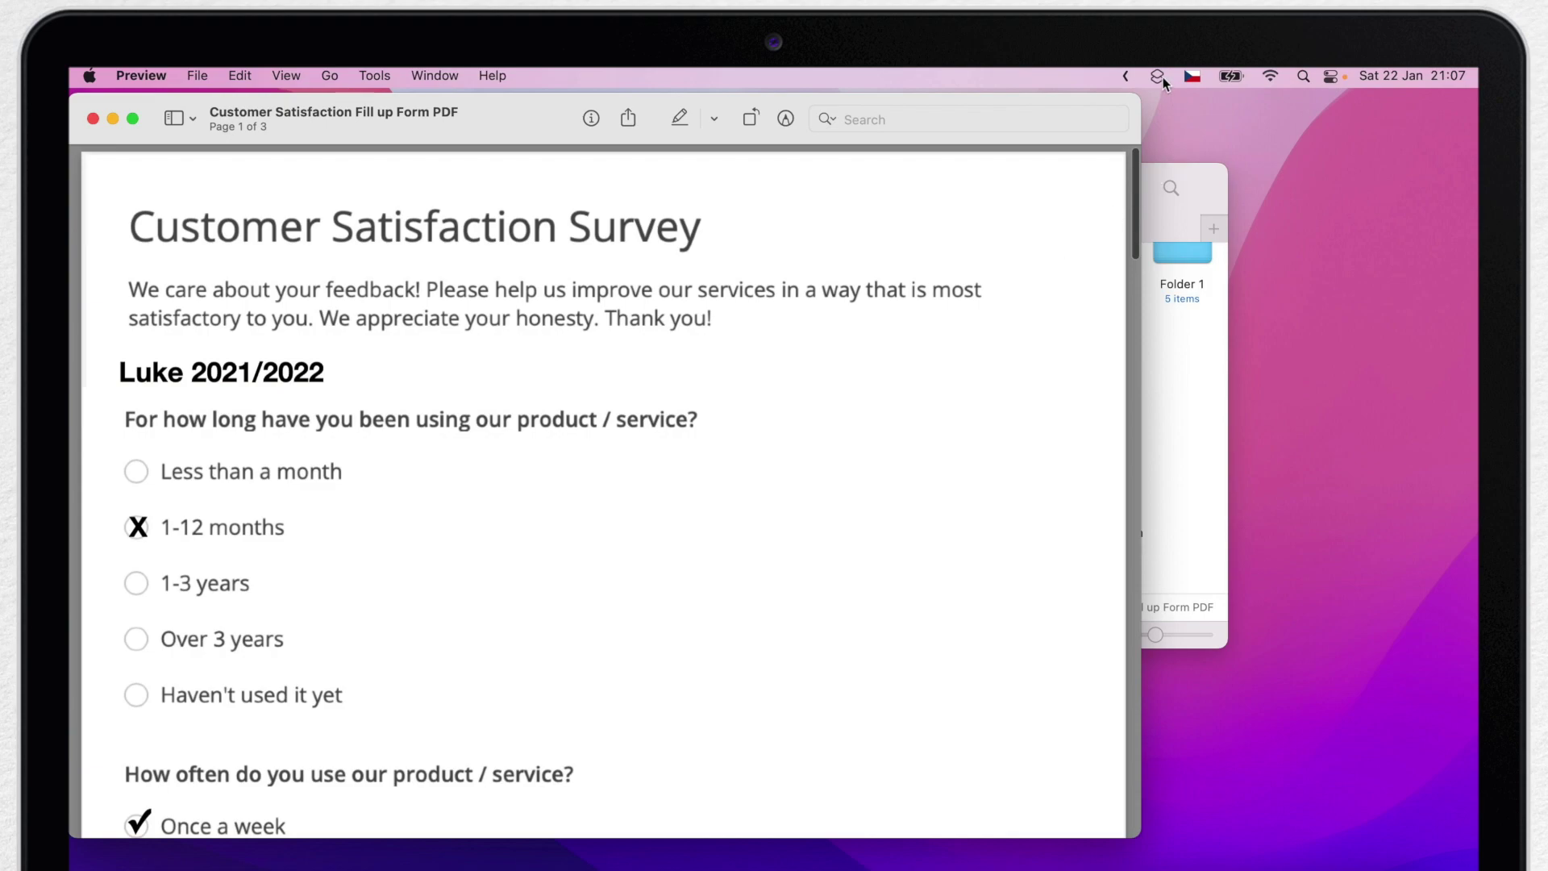
{"action": "left_click", "coordinate": [1159, 75]}
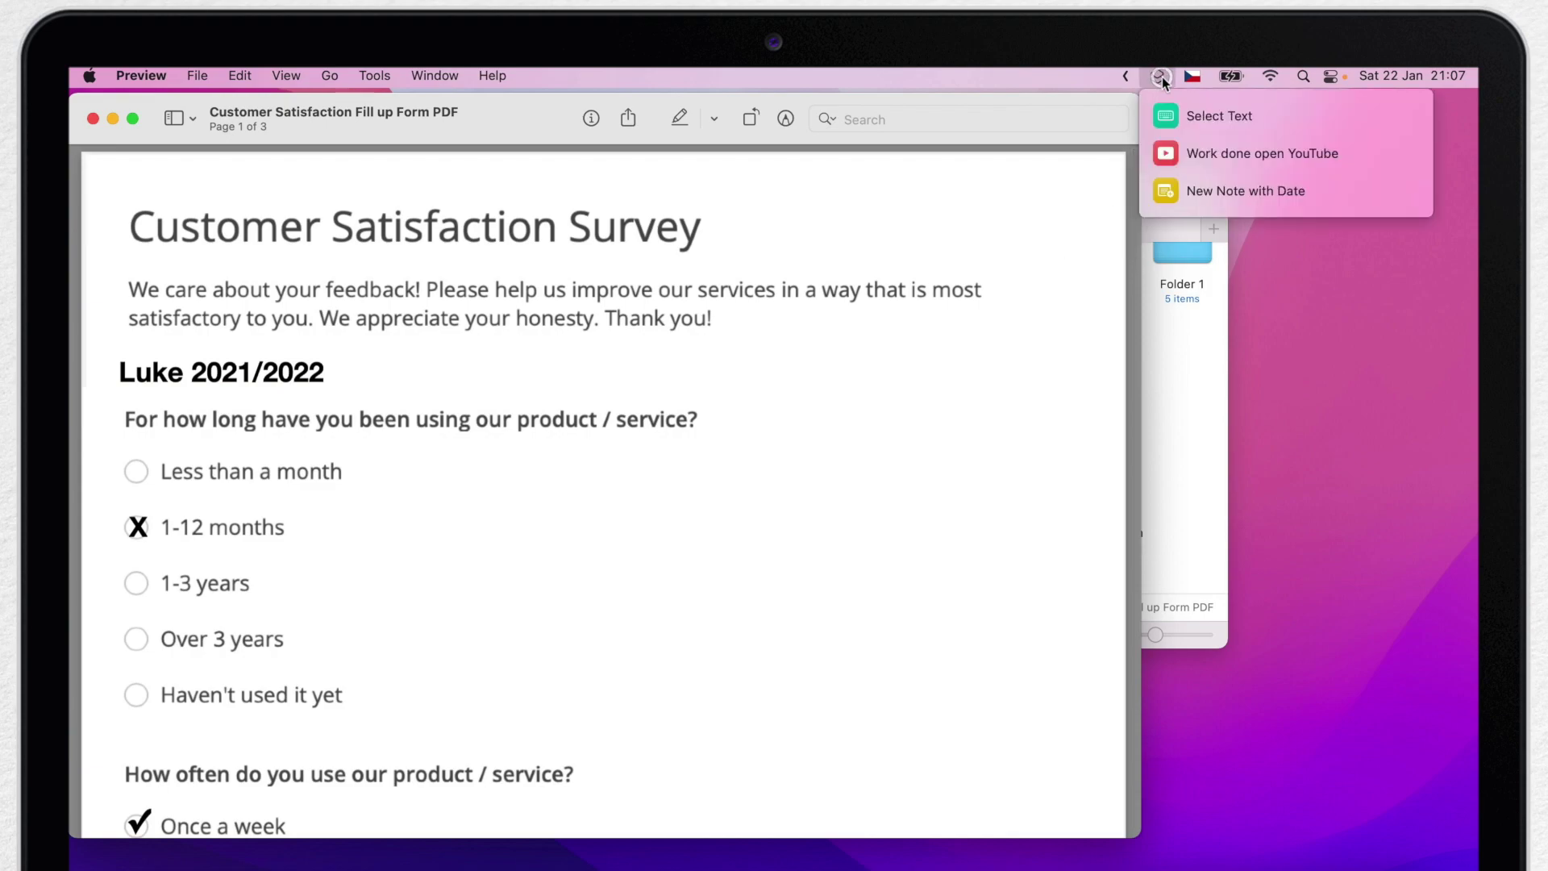
{"action": "left_click", "coordinate": [1218, 116]}
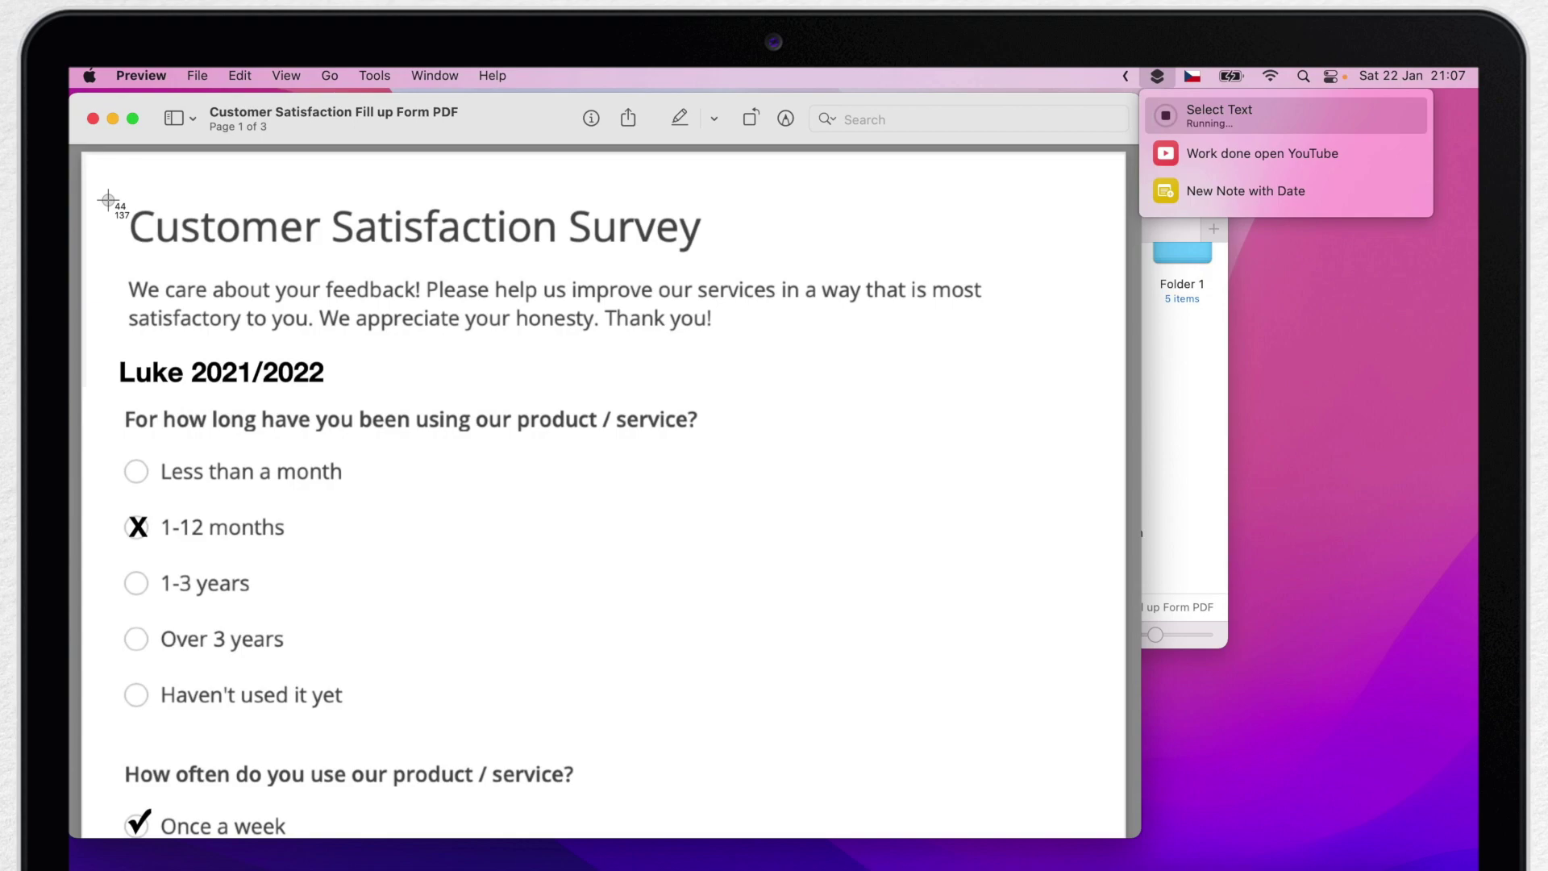
{"action": "left_click_drag", "start_coordinate": [108, 200], "coordinate": [1048, 370]}
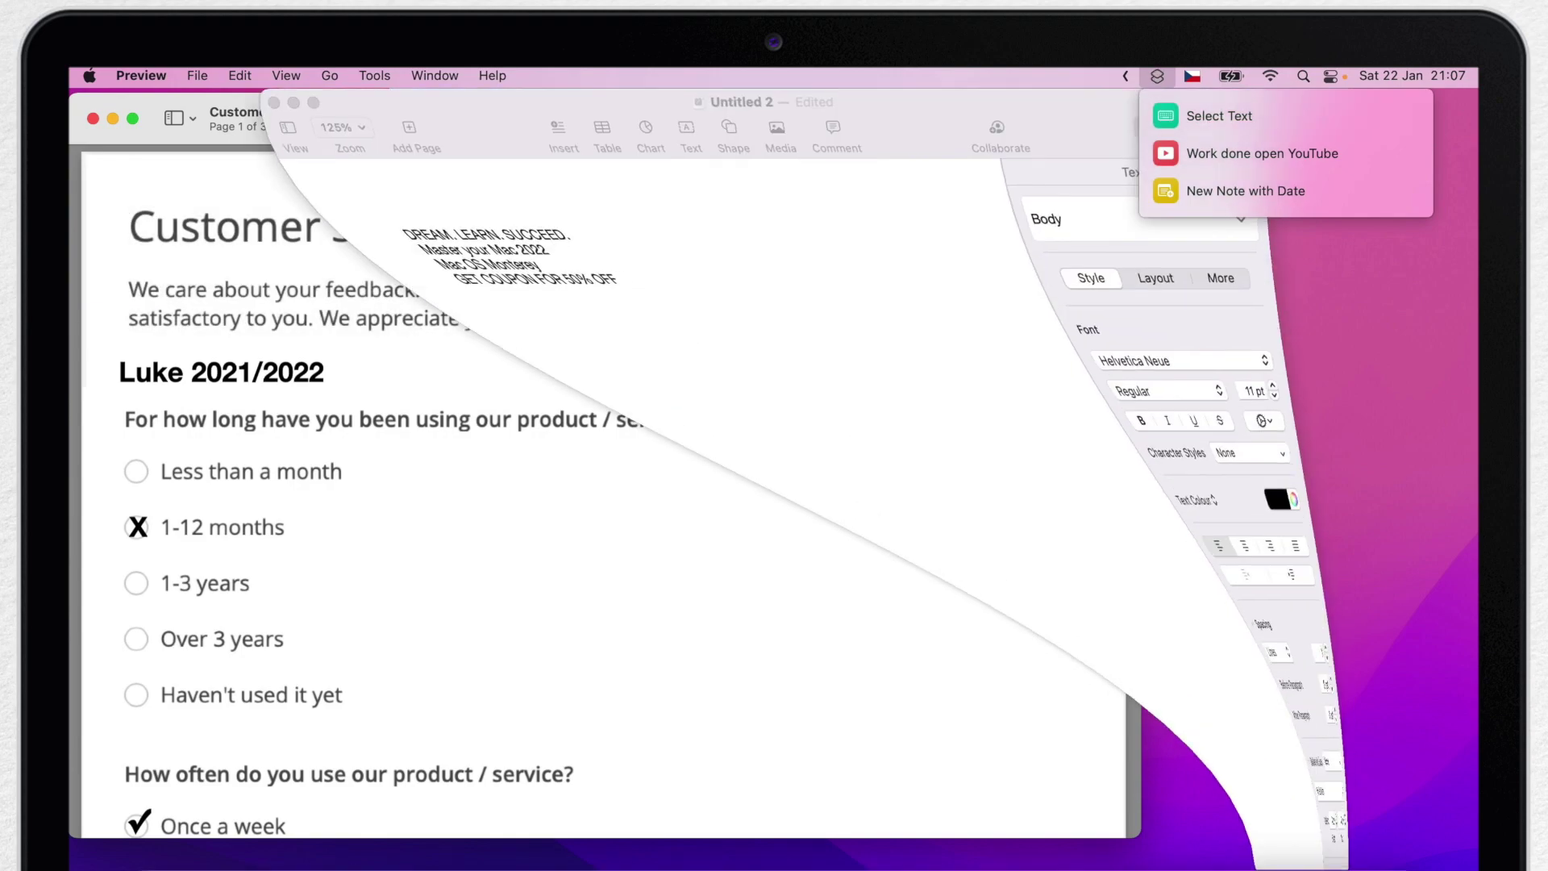
Step: Paste the survey title and intro into Untitled 2 and move 'Thank you!' into its own paragraph
{"action": "type", "text": "Customer Satisfaction Survey We care about your feedback! Please help us improve our services in a way that is most satisfactory to you. We appreciate your honesty. Thank you!"}
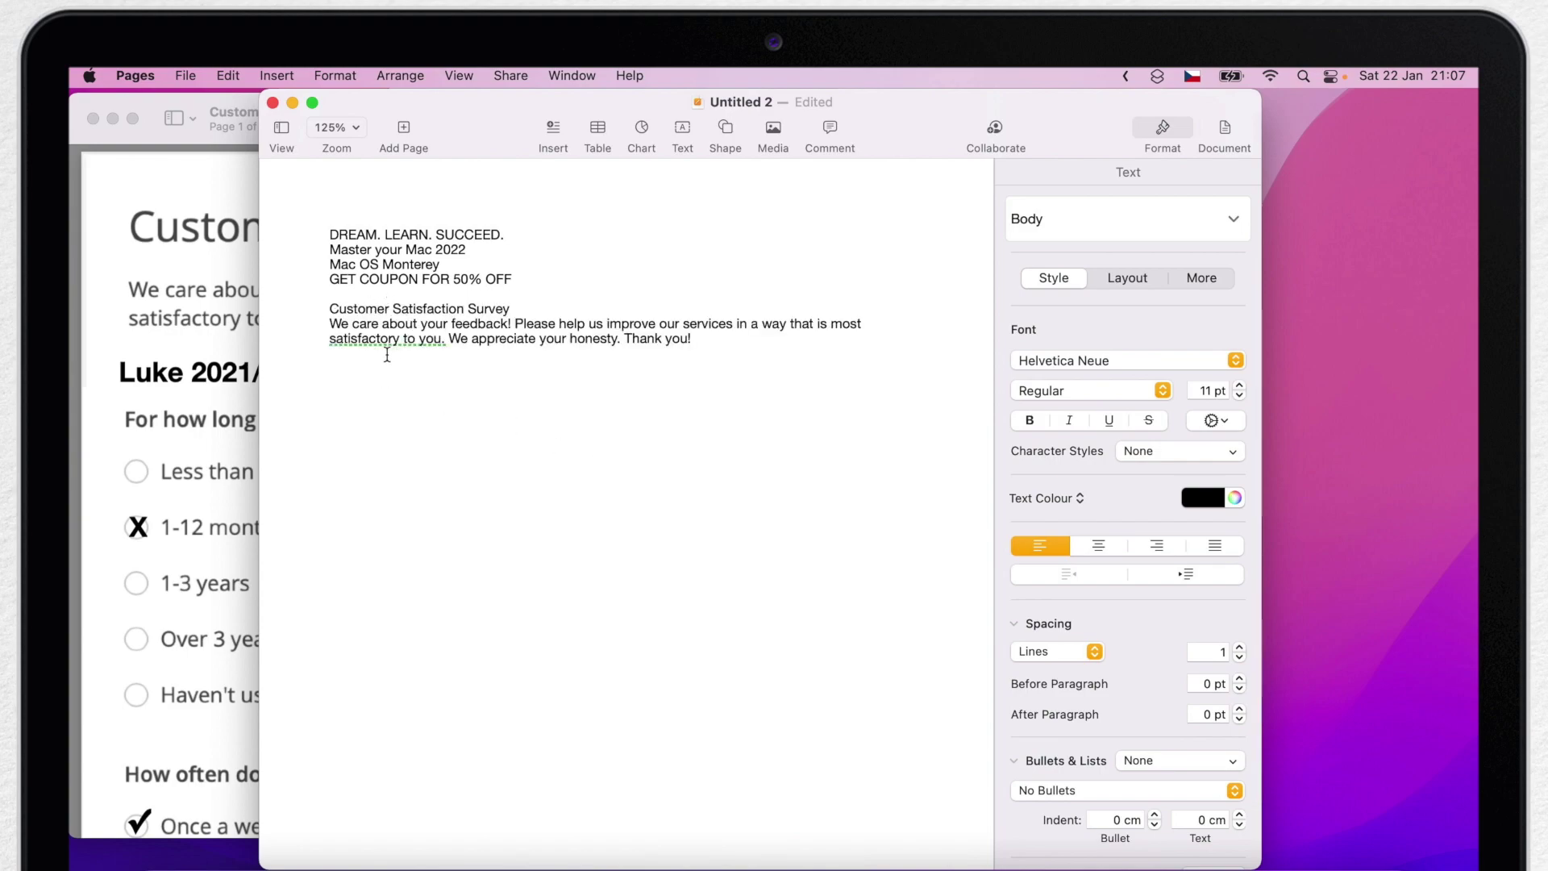
{"action": "left_click", "coordinate": [592, 339]}
{"action": "left_click", "coordinate": [624, 339]}
{"action": "key", "text": "Return"}
{"action": "key", "text": "Return"}
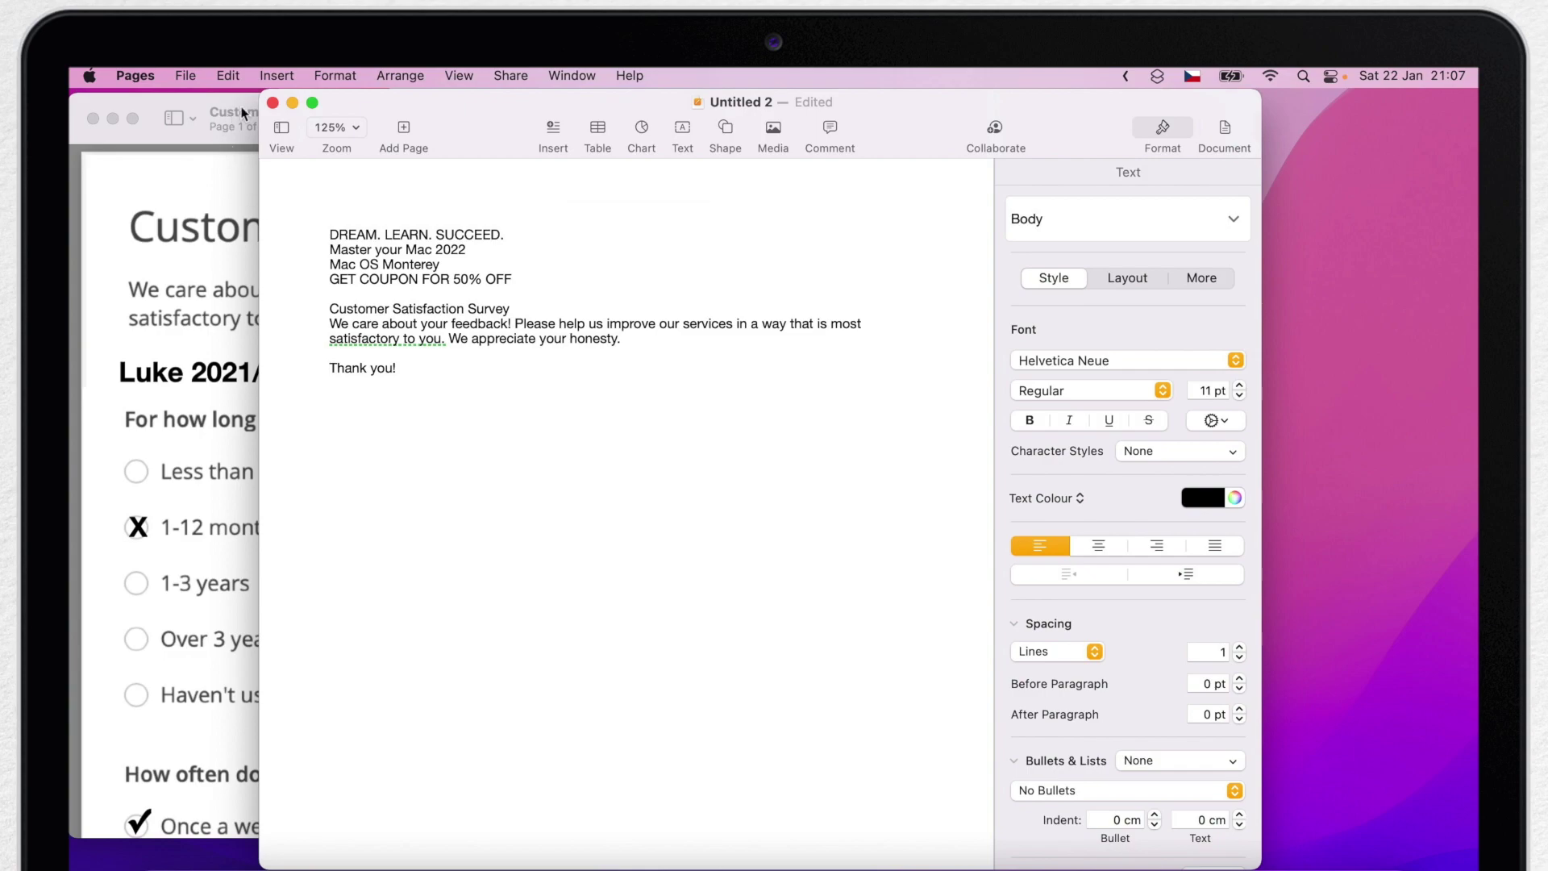
Step: Close and delete the unsaved Pages document, then close the survey PDF and Project folder window
{"action": "left_click", "coordinate": [272, 105]}
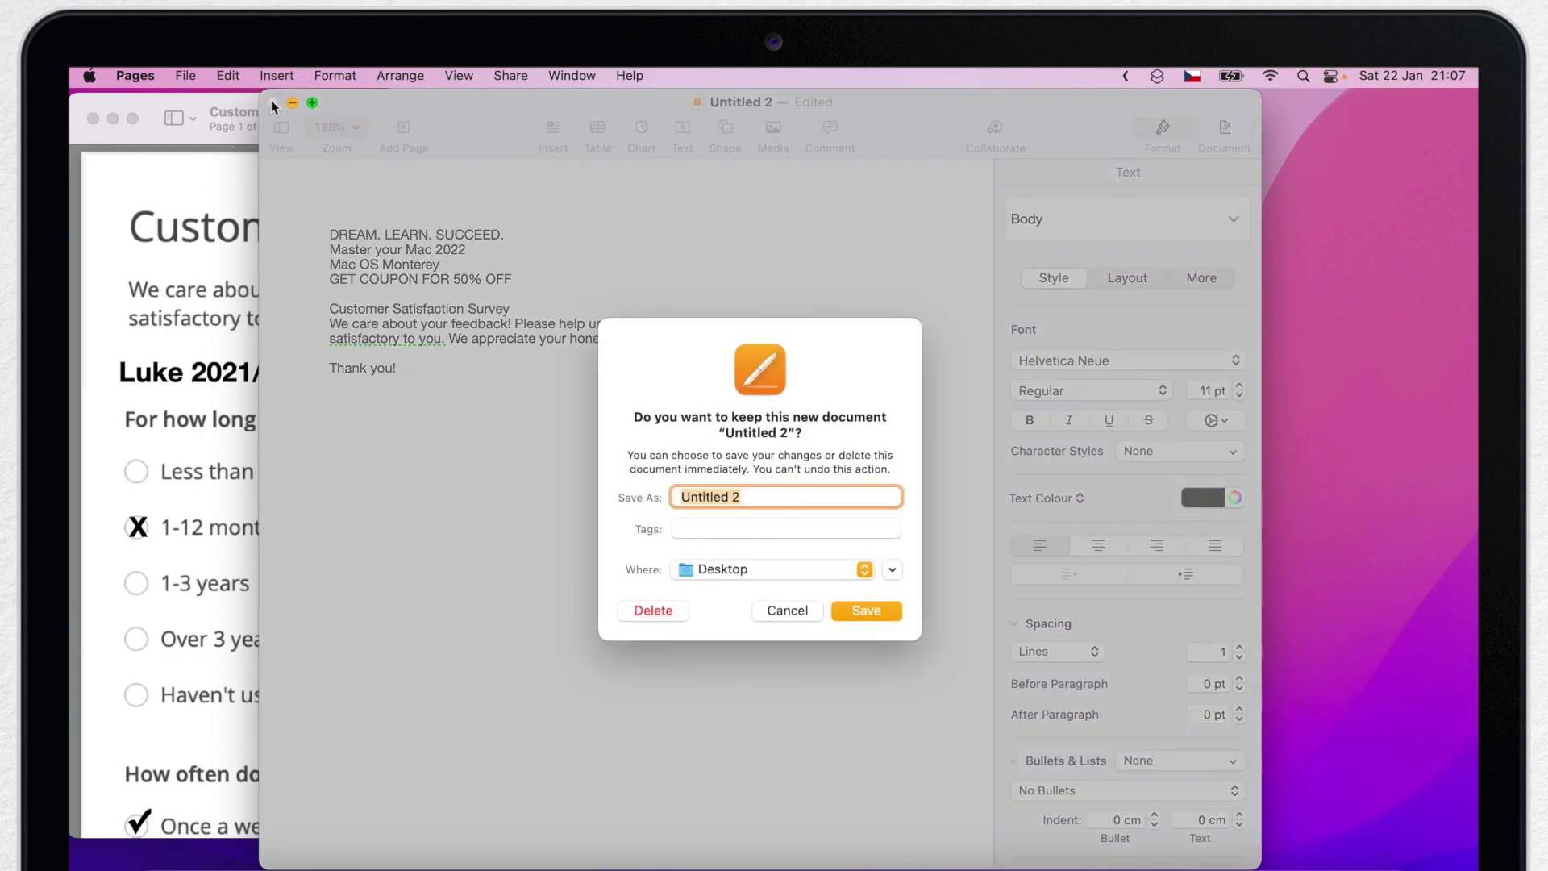
{"action": "left_click", "coordinate": [656, 610]}
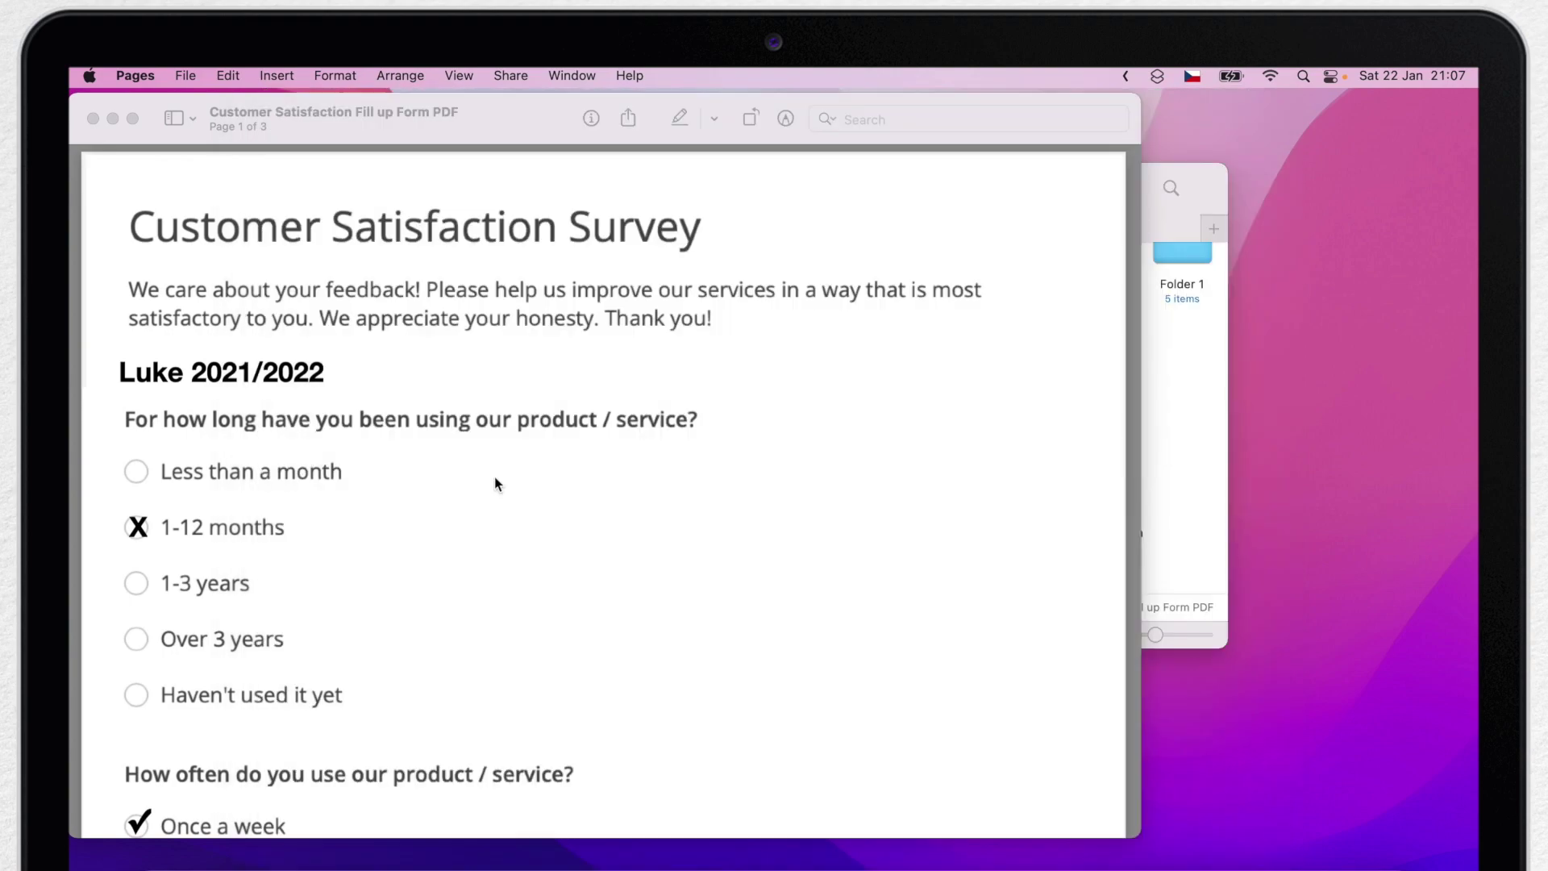
{"action": "left_click", "coordinate": [91, 121]}
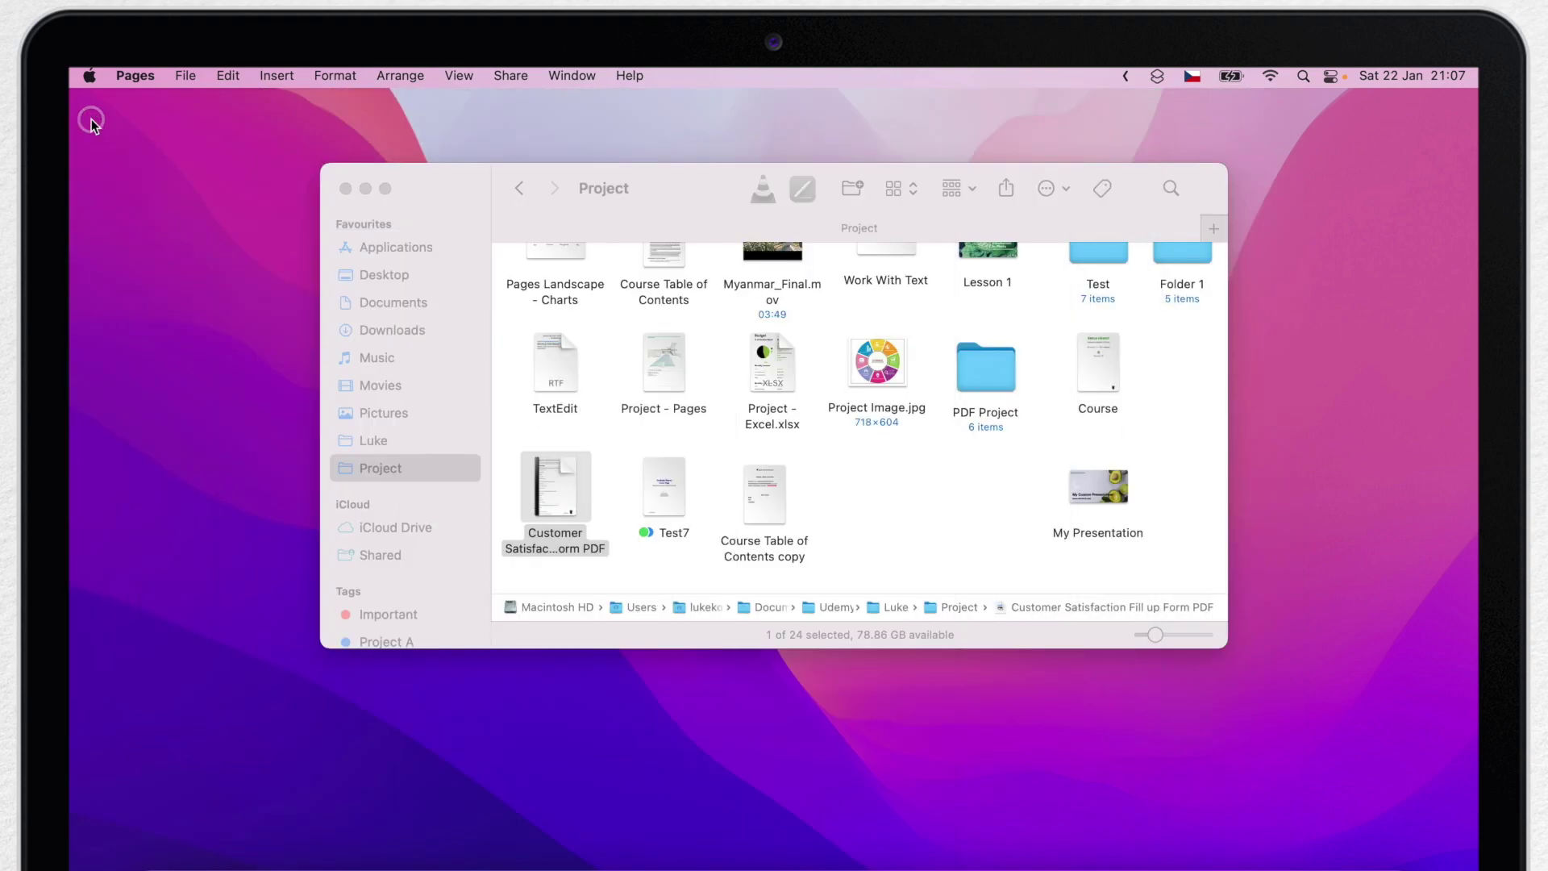
{"action": "left_click", "coordinate": [345, 189]}
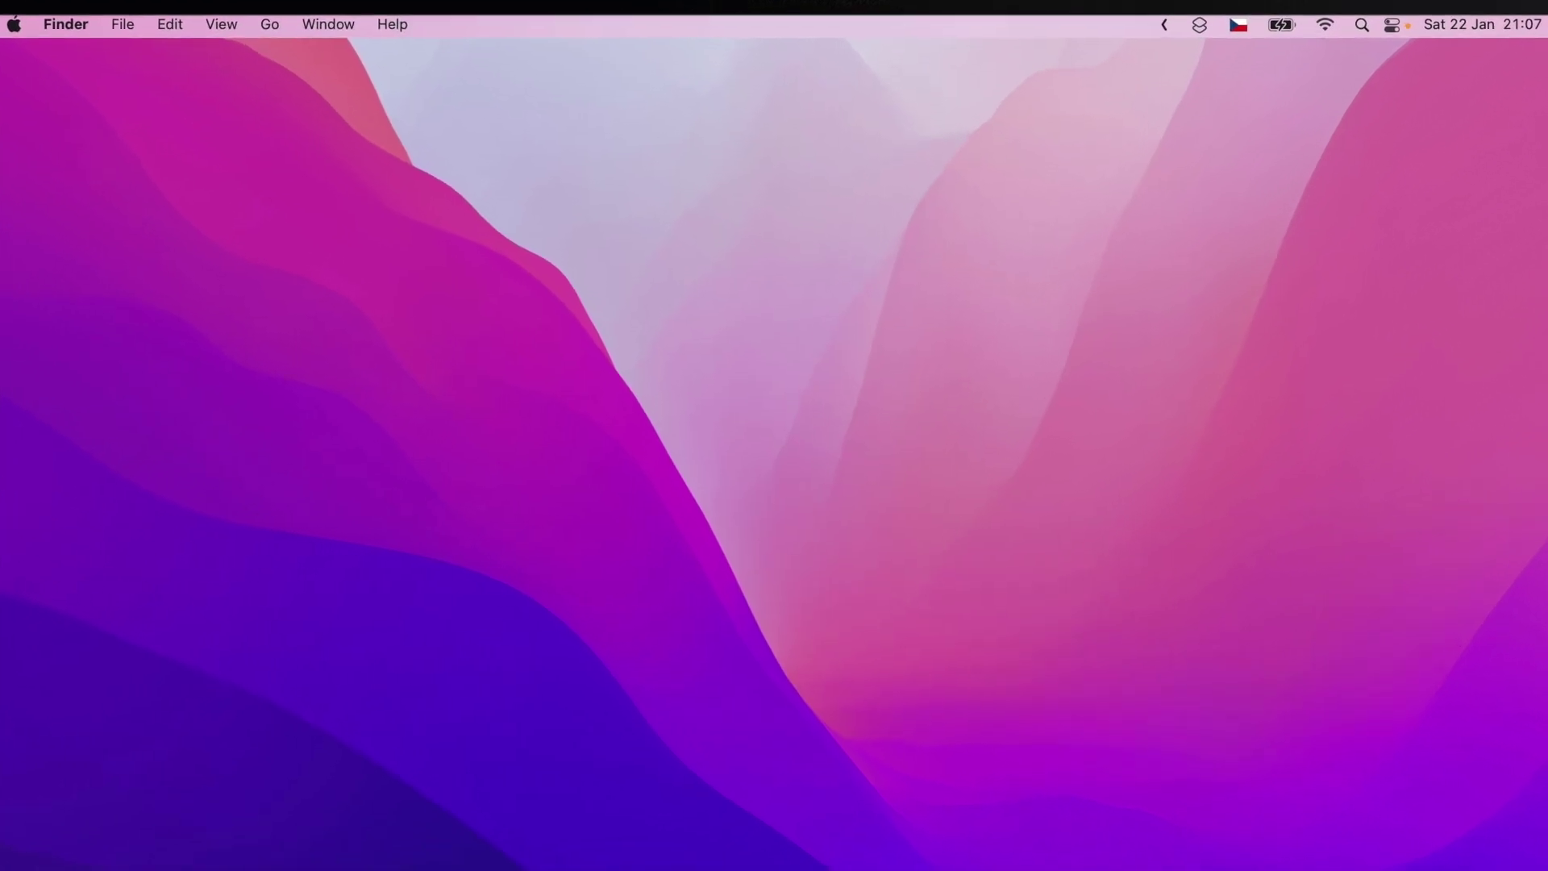